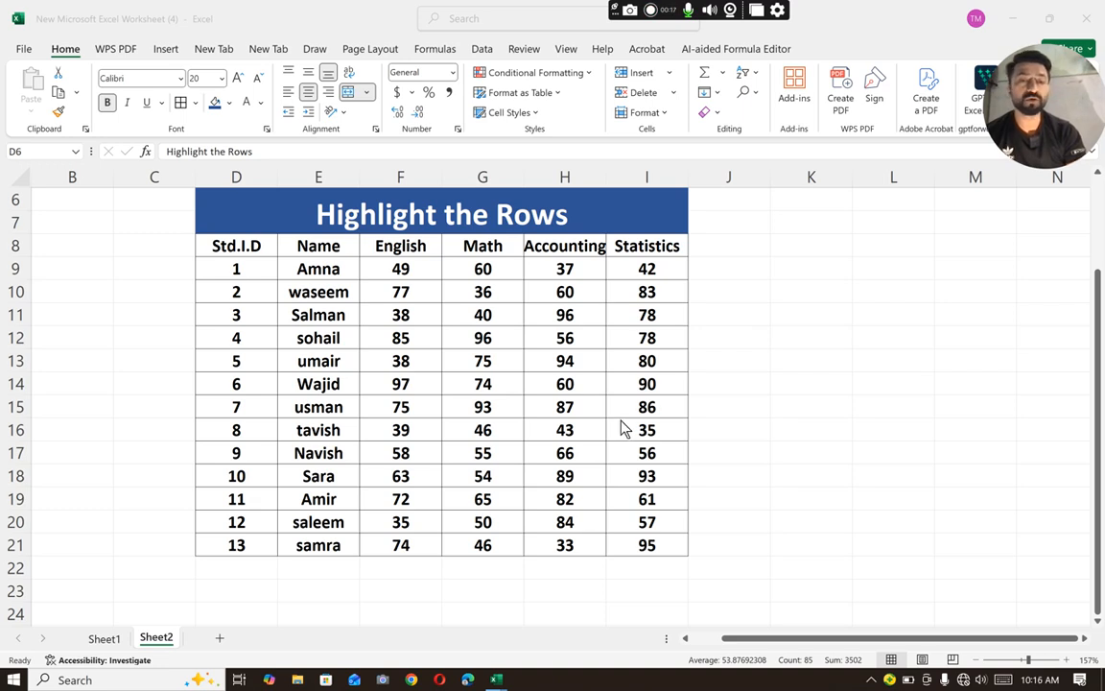
Add borders to cells K10:L10 and enter the label "search" in K10
{"action": "left_click", "coordinate": [795, 292]}
{"action": "left_click_drag", "start_coordinate": [864, 302], "coordinate": [888, 294]}
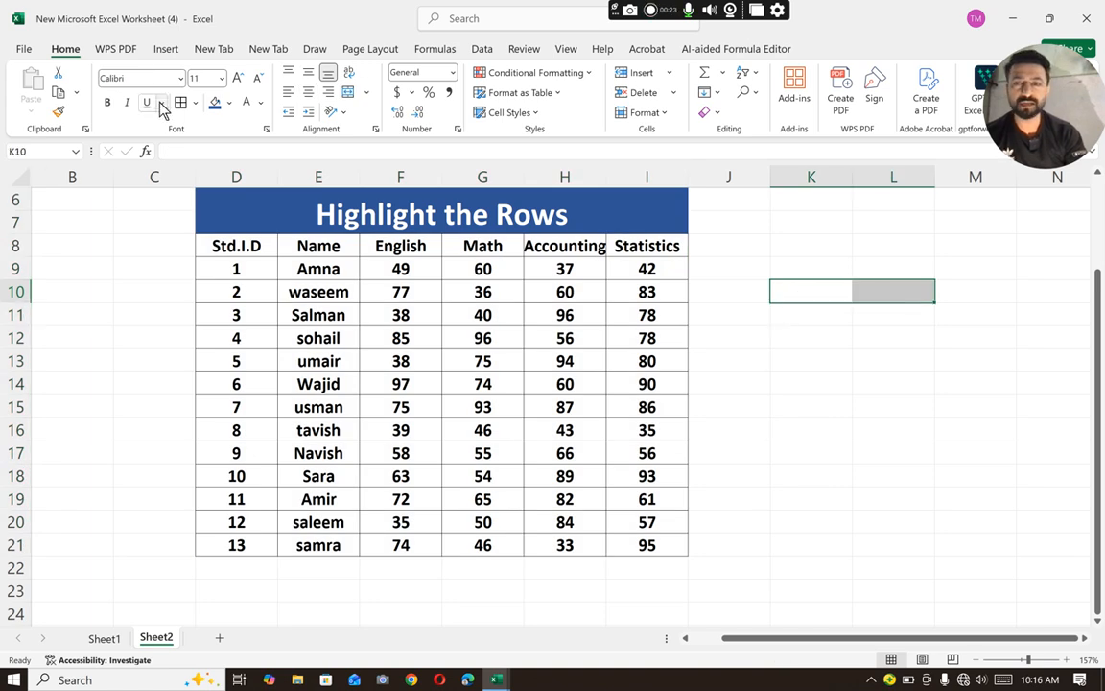
{"action": "double_click", "coordinate": [828, 291]}
{"action": "type", "text": "search"}
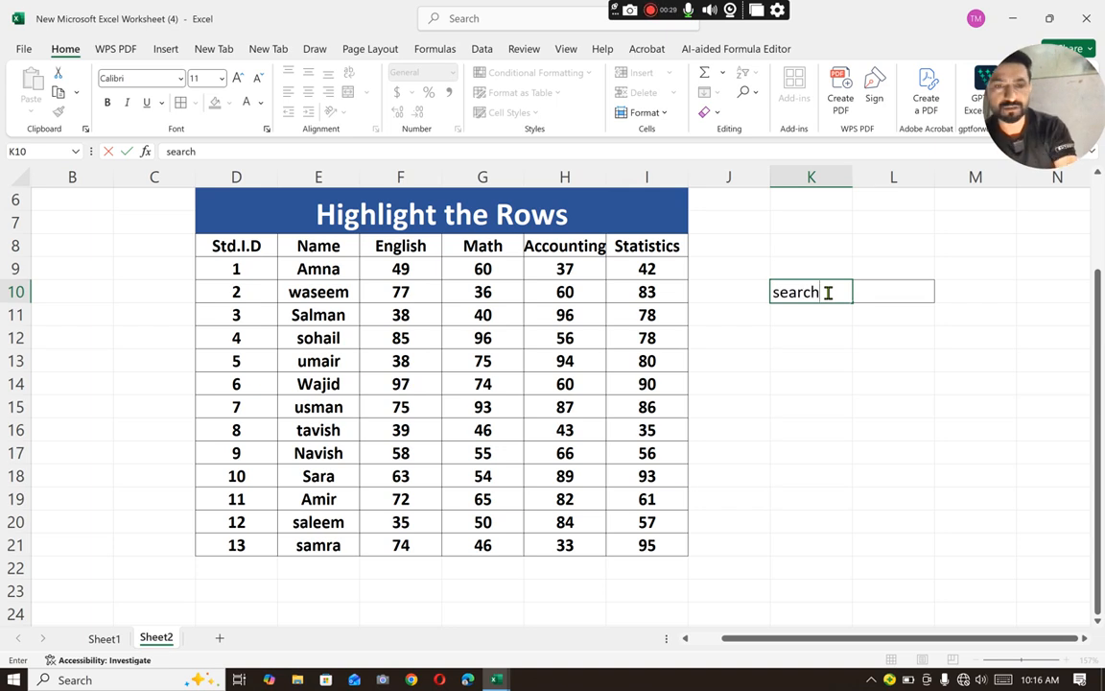
{"action": "left_click", "coordinate": [959, 372]}
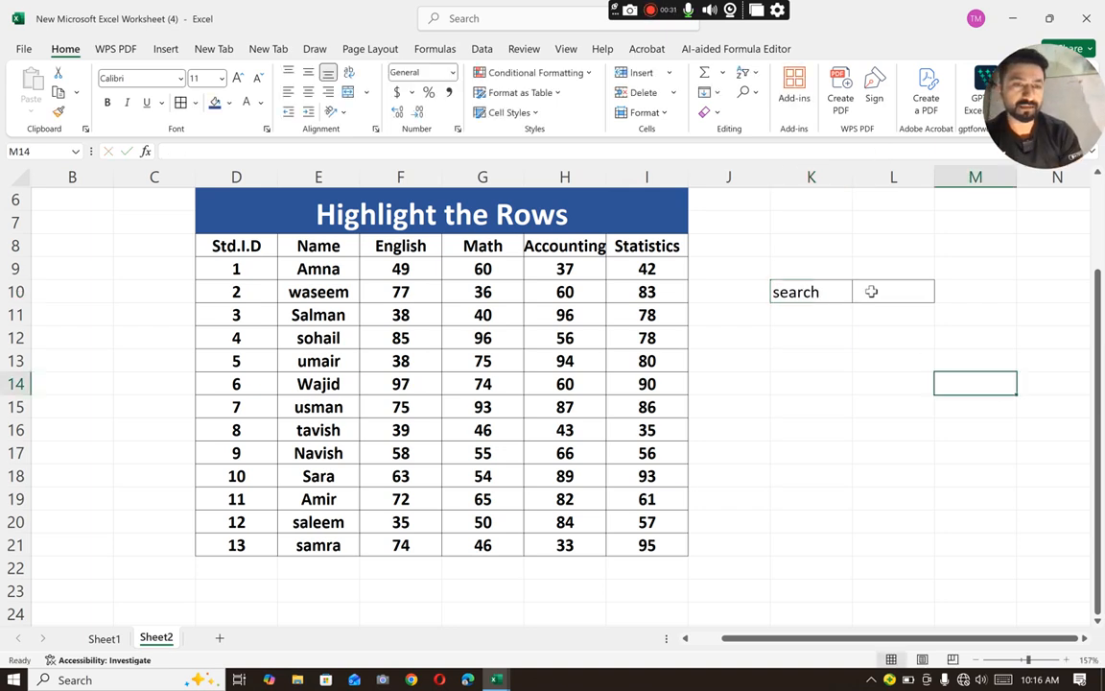
{"action": "left_click", "coordinate": [891, 286]}
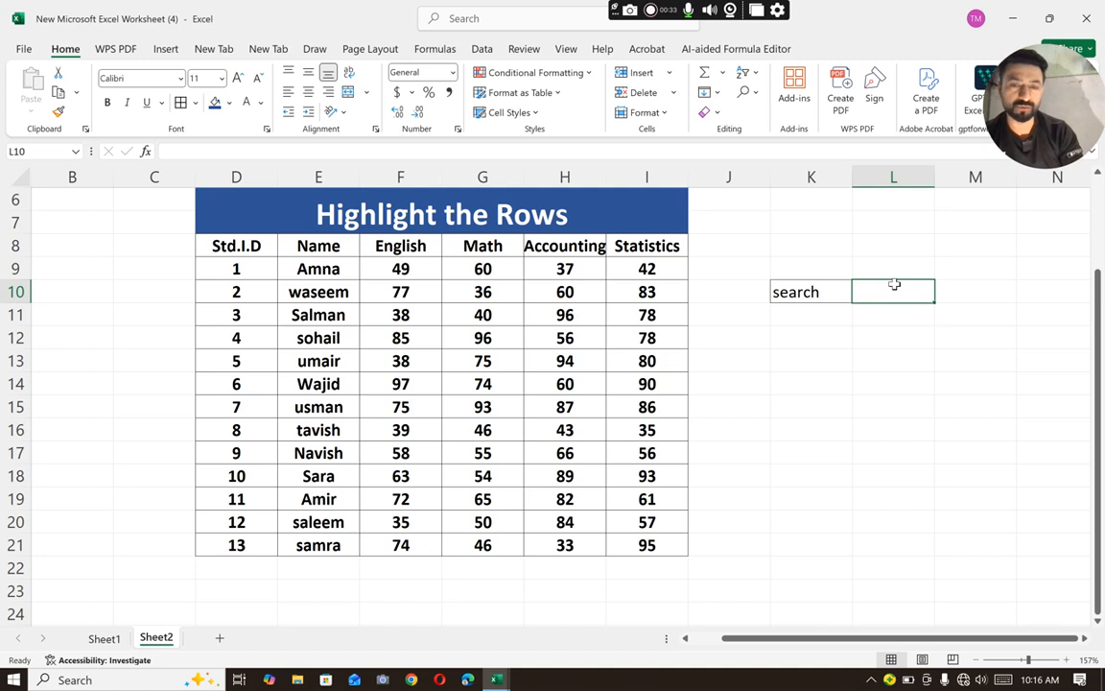
Clear the contents of all subject marks in F9:I21
{"action": "left_click_drag", "start_coordinate": [364, 267], "coordinate": [671, 540]}
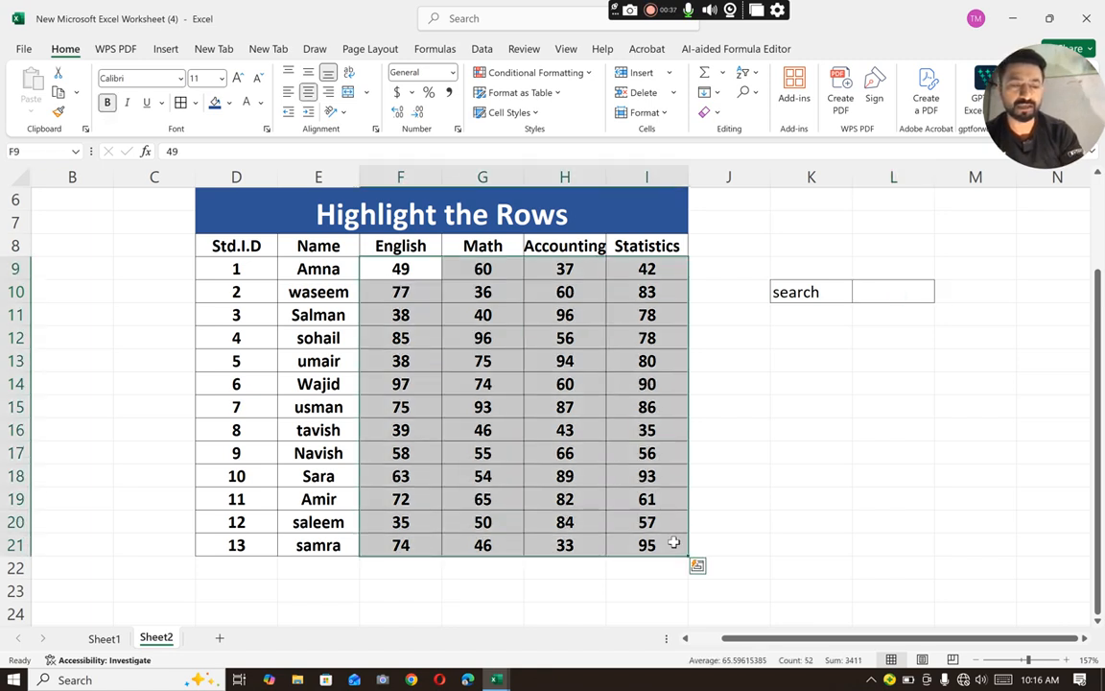
{"action": "key", "text": "BackSpace"}
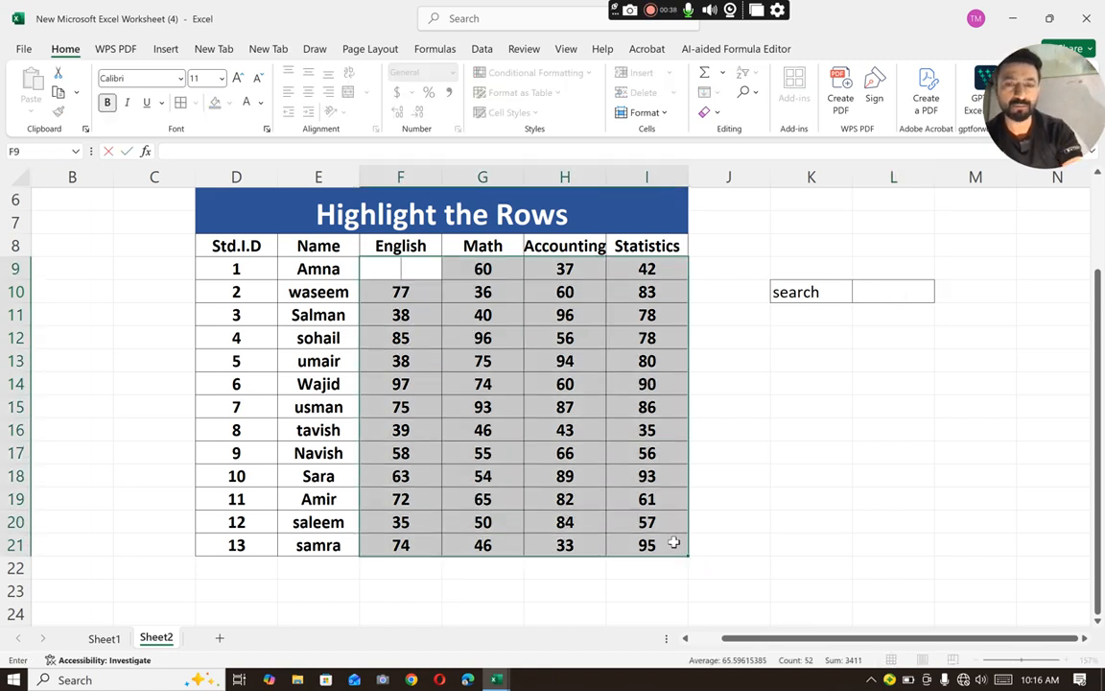
{"action": "right_click", "coordinate": [560, 419]}
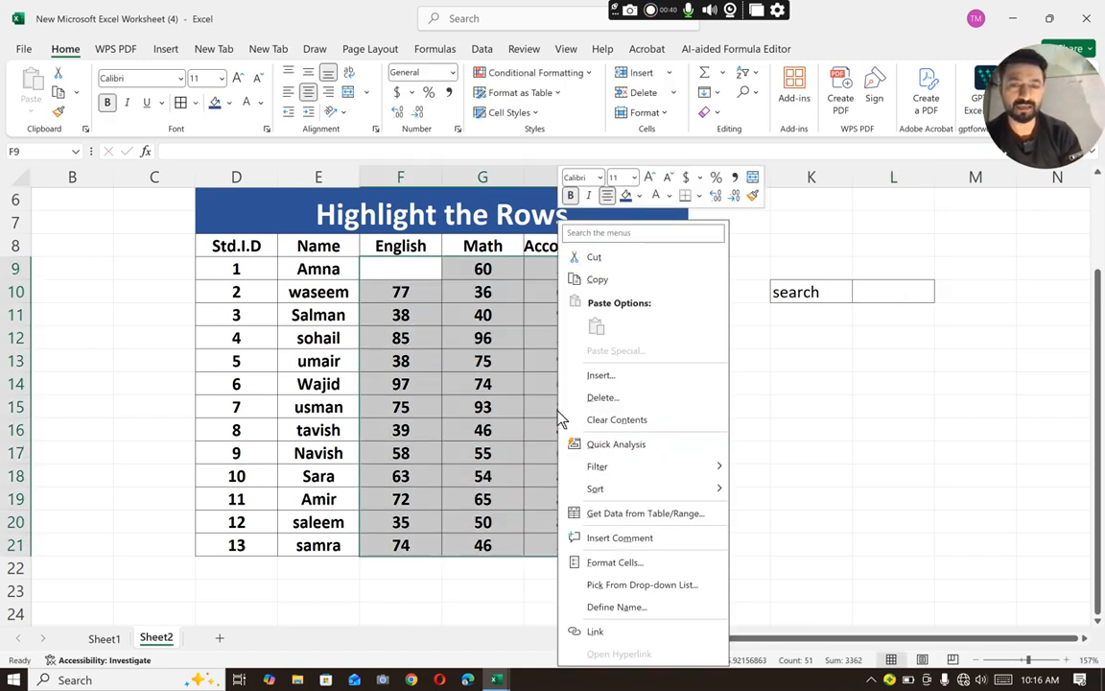
{"action": "left_click", "coordinate": [614, 419]}
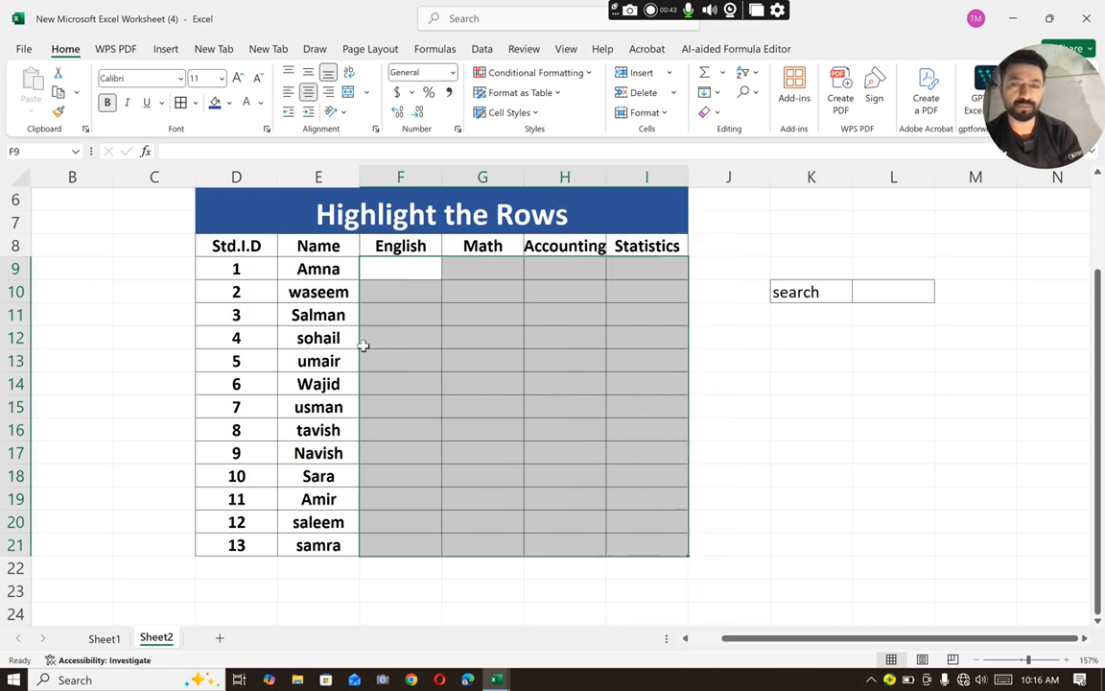
{"action": "left_click", "coordinate": [384, 273]}
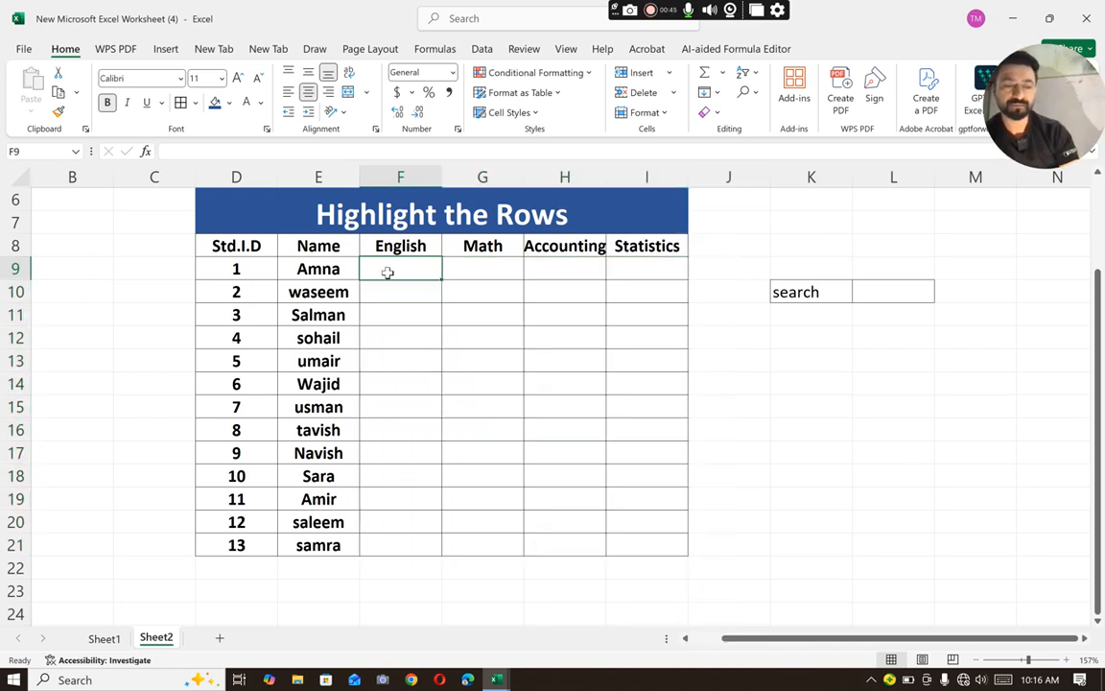
{"action": "type", "text": "="}
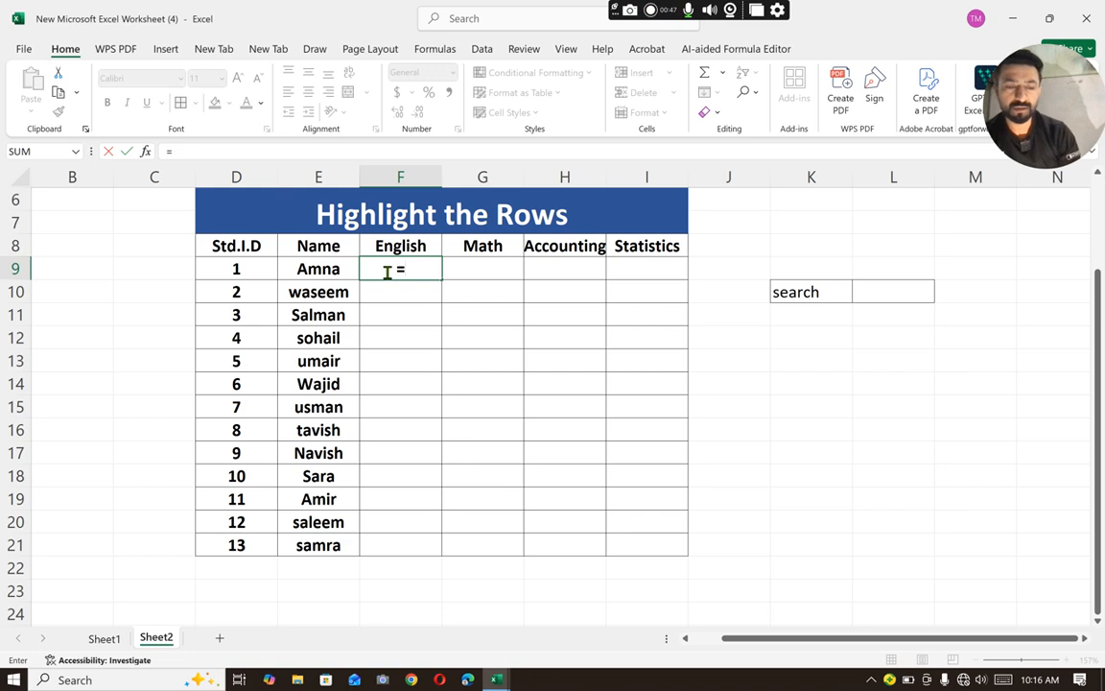
{"action": "key", "text": "BackSpace"}
{"action": "left_click", "coordinate": [393, 361]}
Enter the formula =RANDBETWEEN(33,97) in the first English mark cell, F9
{"action": "left_click_drag", "start_coordinate": [384, 269], "coordinate": [656, 533]}
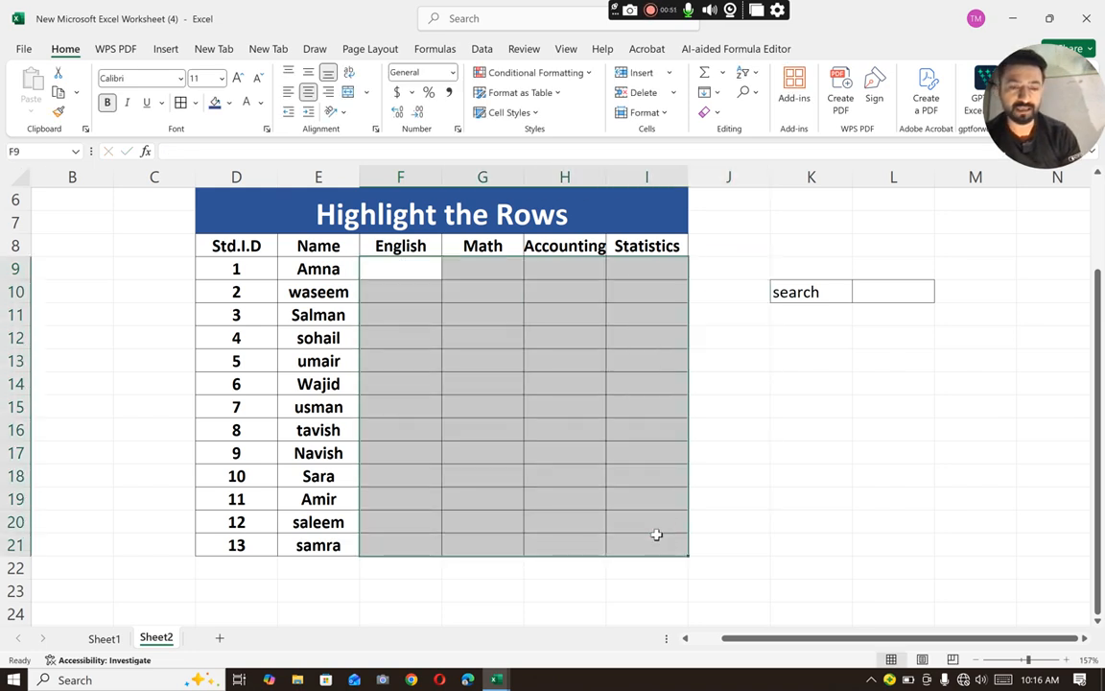
{"action": "type", "text": "=rand"}
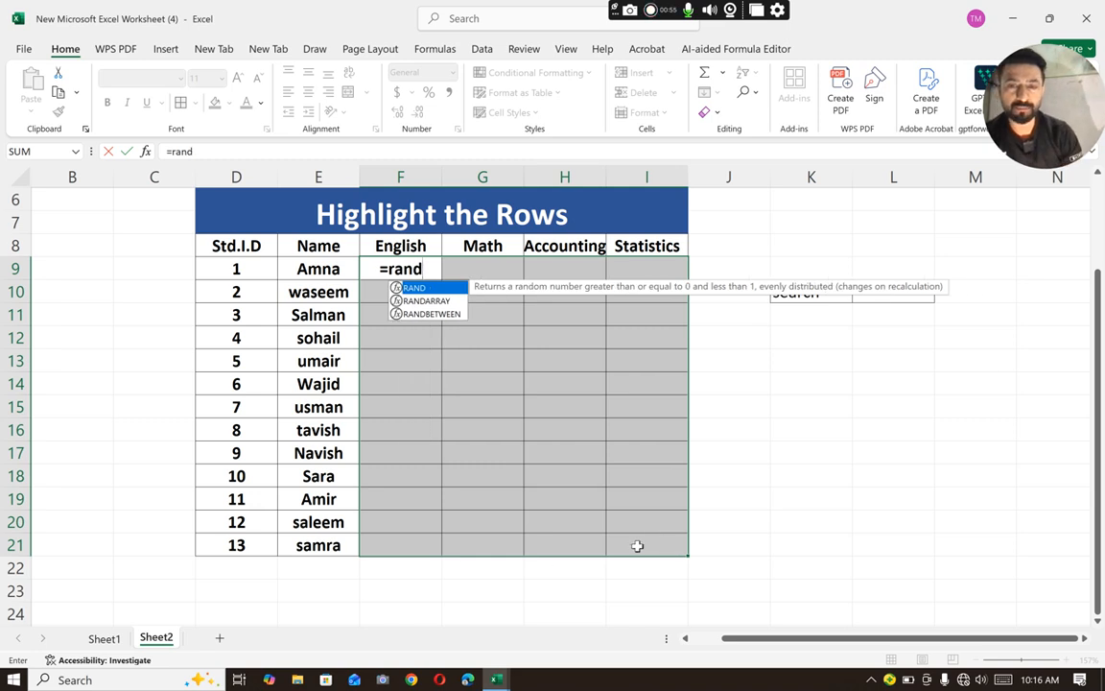
{"action": "left_click", "coordinate": [445, 315]}
{"action": "double_click", "coordinate": [445, 314]}
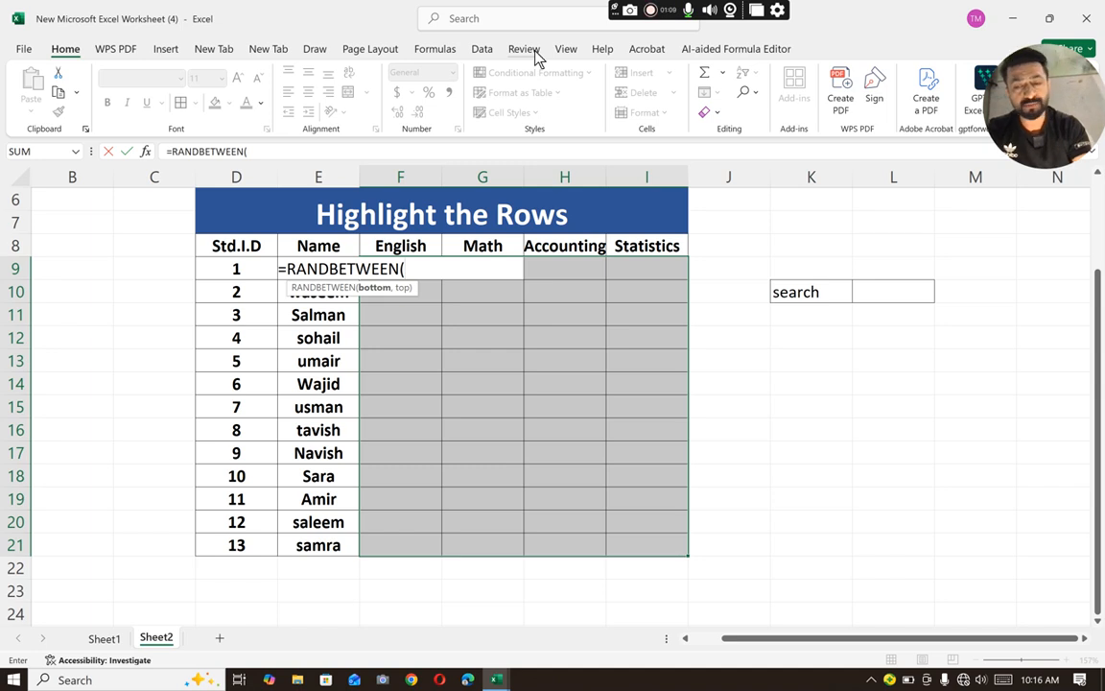
{"action": "type", "text": "33,"}
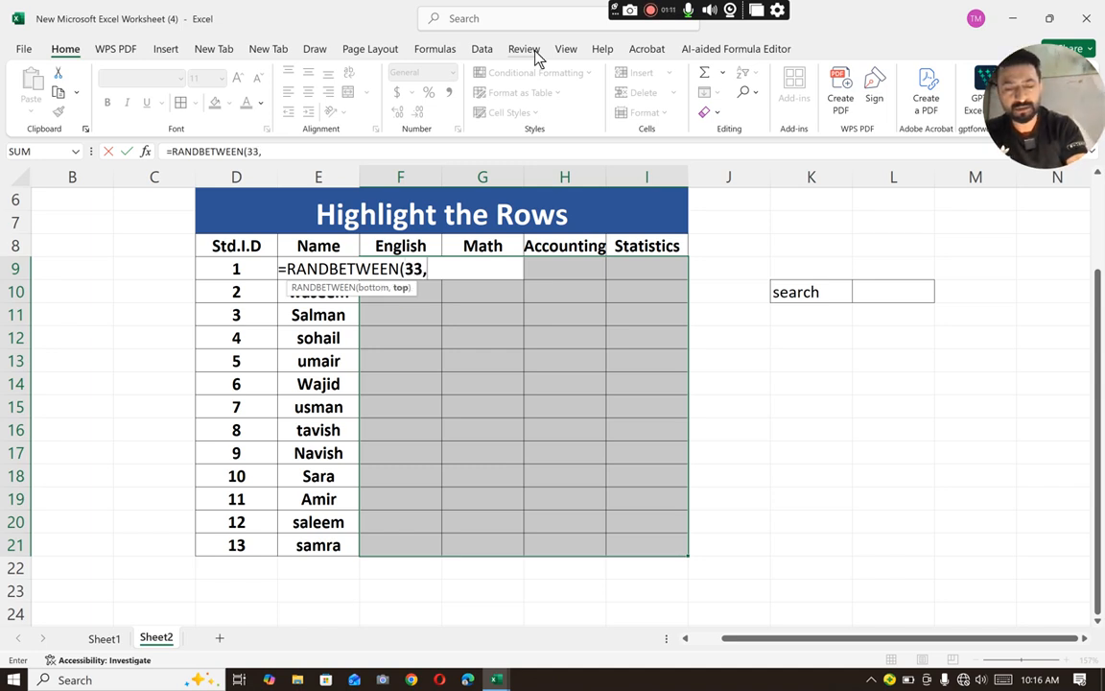
{"action": "type", "text": "97"}
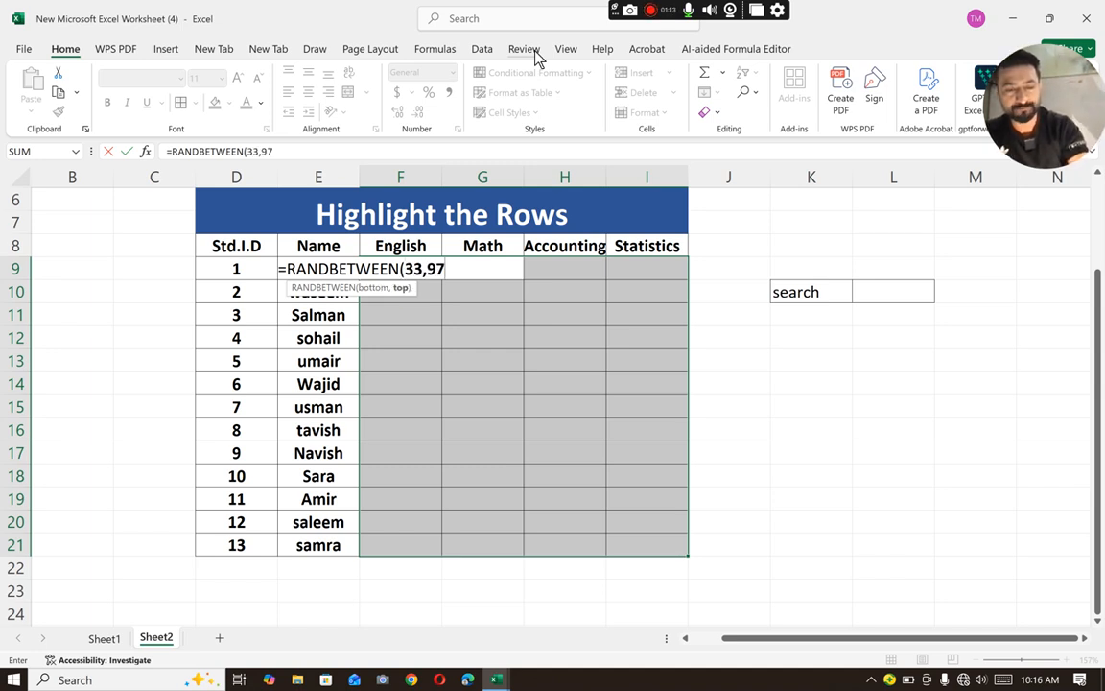
{"action": "type", "text": ")"}
{"action": "key", "text": "Return"}
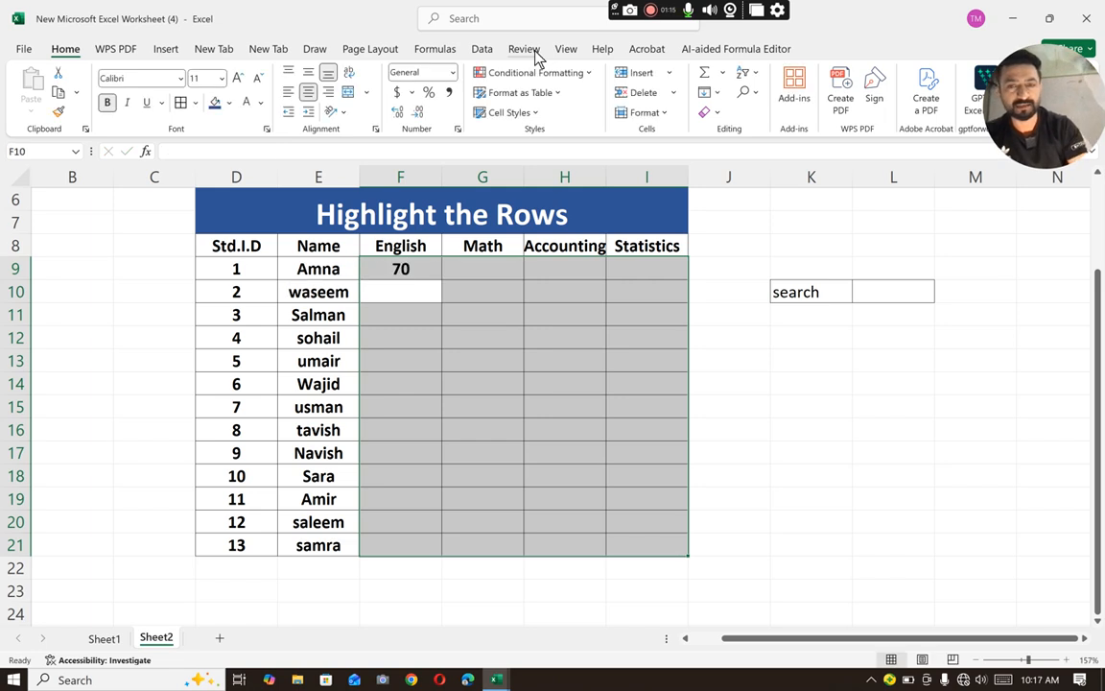
Fill the random-mark formula from F9 across and down through I21
{"action": "left_click", "coordinate": [414, 272]}
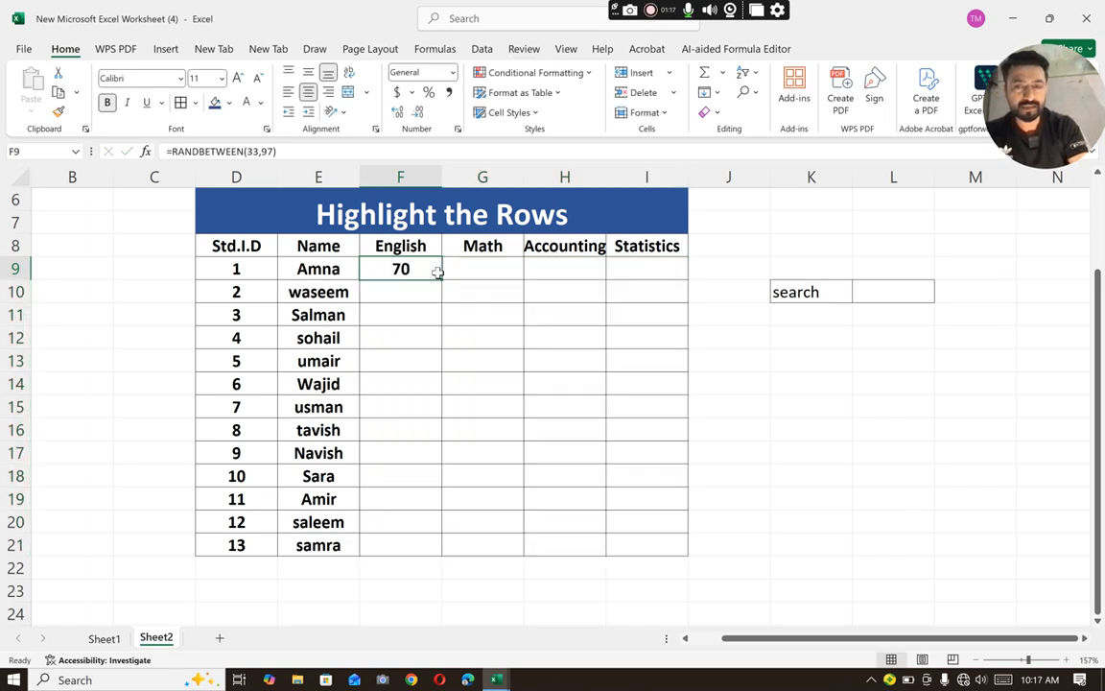
{"action": "left_click_drag", "start_coordinate": [445, 281], "coordinate": [601, 277]}
{"action": "left_click", "coordinate": [397, 270]}
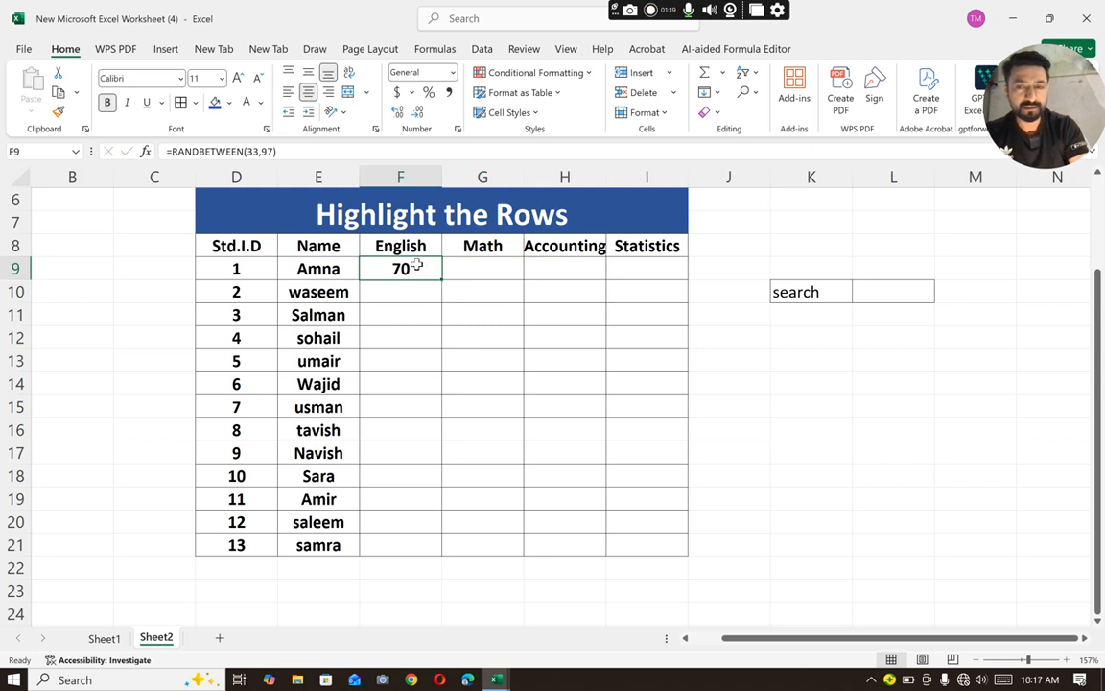
{"action": "left_click_drag", "start_coordinate": [443, 278], "coordinate": [674, 533]}
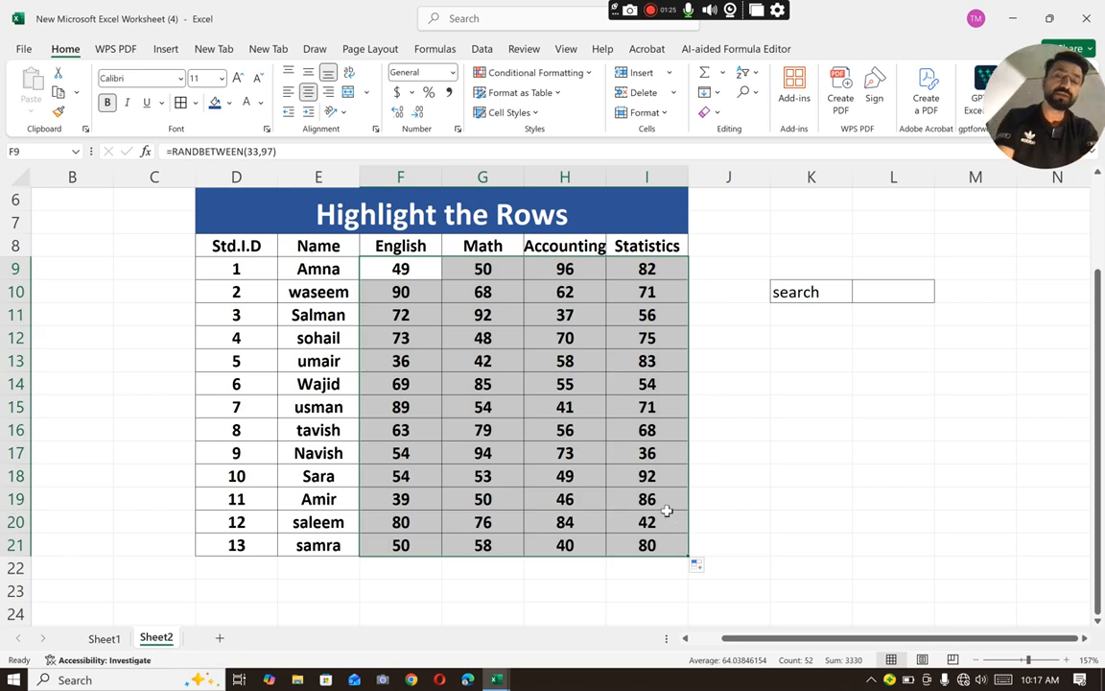
Change the fill color of the "Highlight the Rows" title banner to dark orange
{"action": "left_click", "coordinate": [383, 206]}
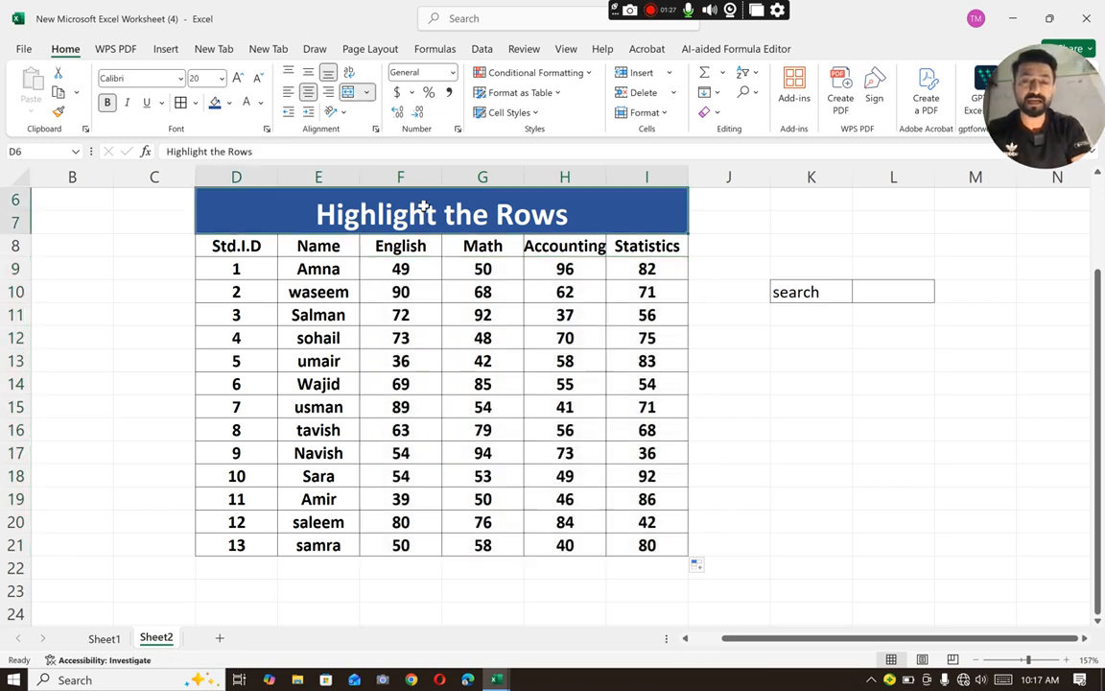
{"action": "left_click", "coordinate": [229, 104]}
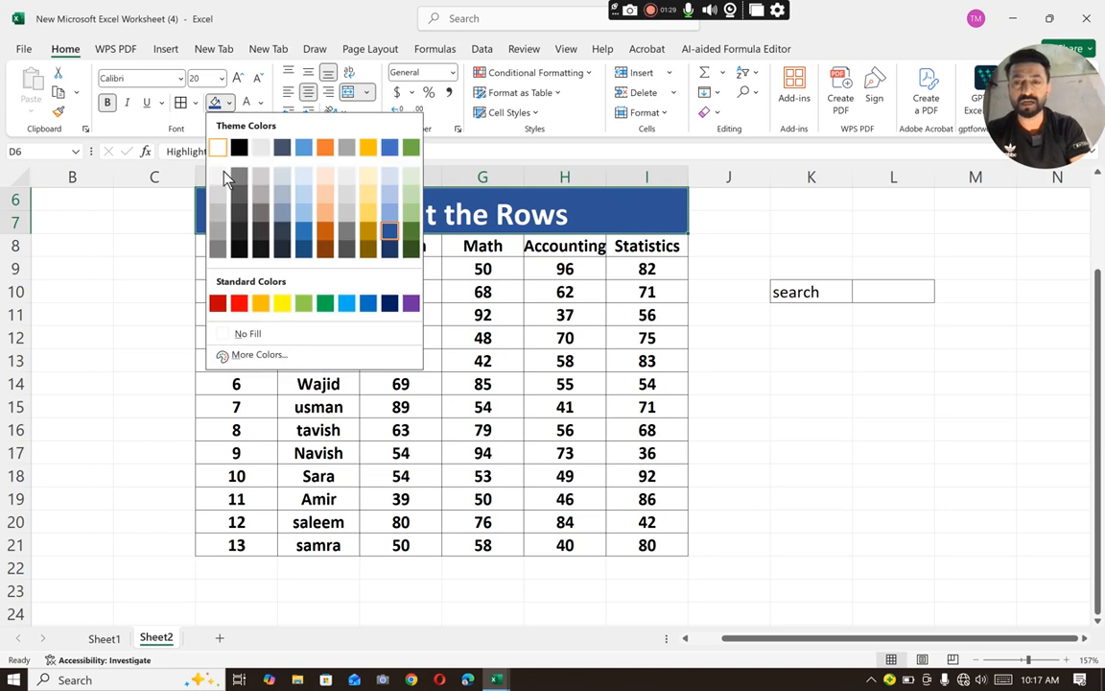
{"action": "left_click", "coordinate": [325, 234]}
{"action": "left_click", "coordinate": [809, 382]}
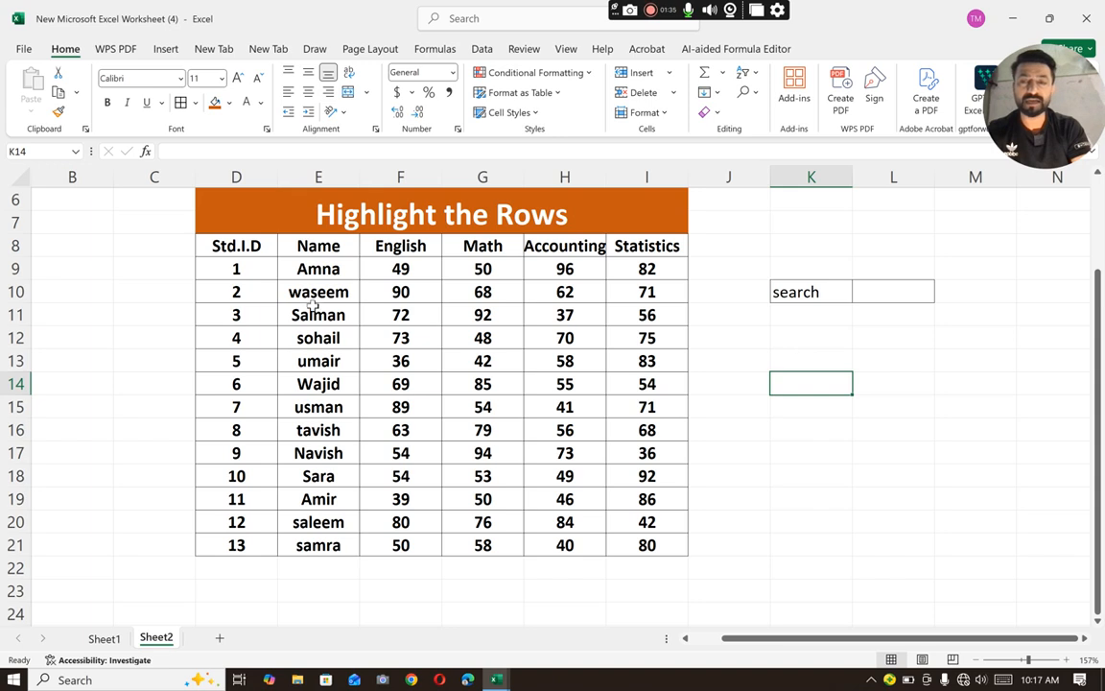
Create a new conditional formatting rule for D9:I21 that uses a formula to determine which cells to format
{"action": "left_click_drag", "start_coordinate": [217, 269], "coordinate": [635, 543]}
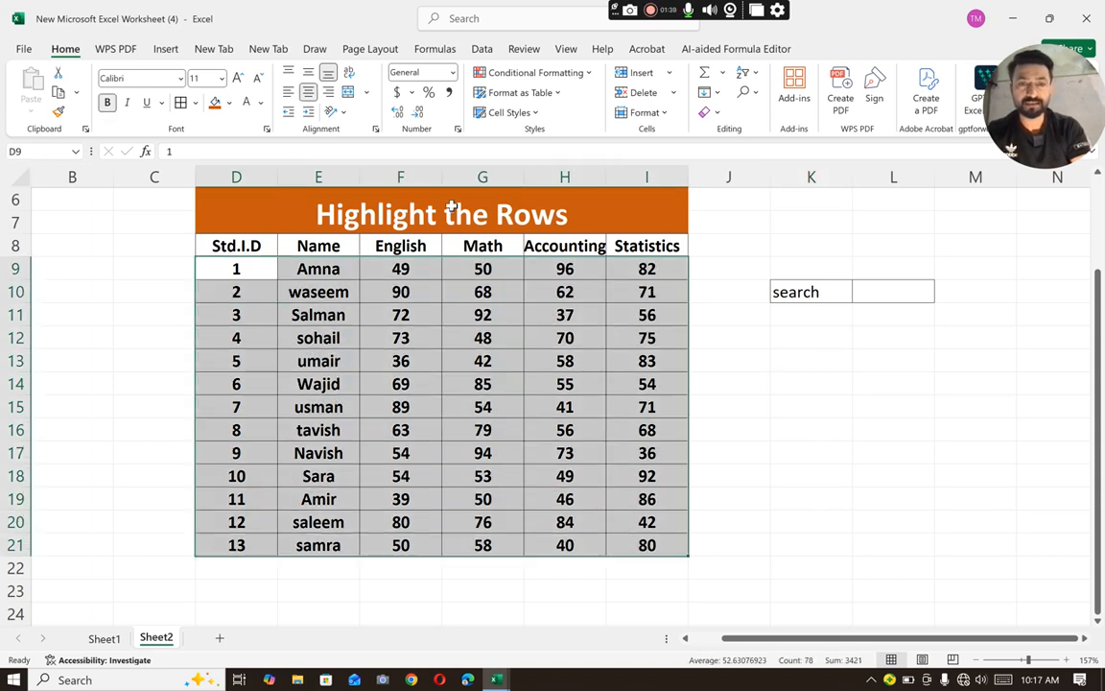
{"action": "left_click", "coordinate": [515, 76]}
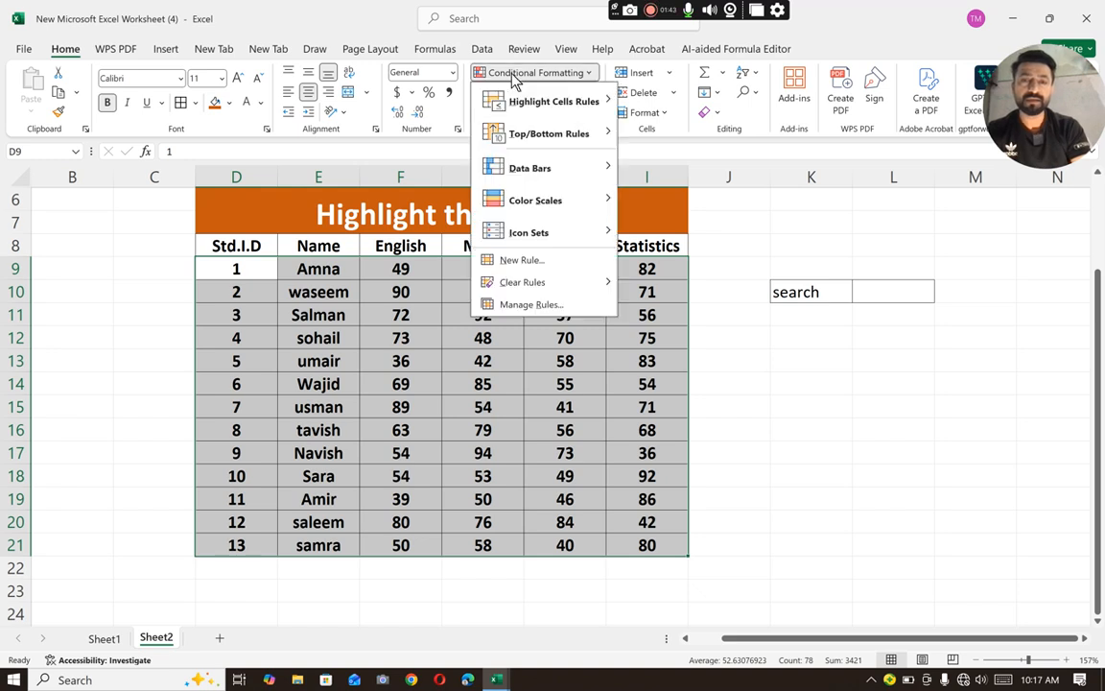
{"action": "left_click", "coordinate": [521, 261]}
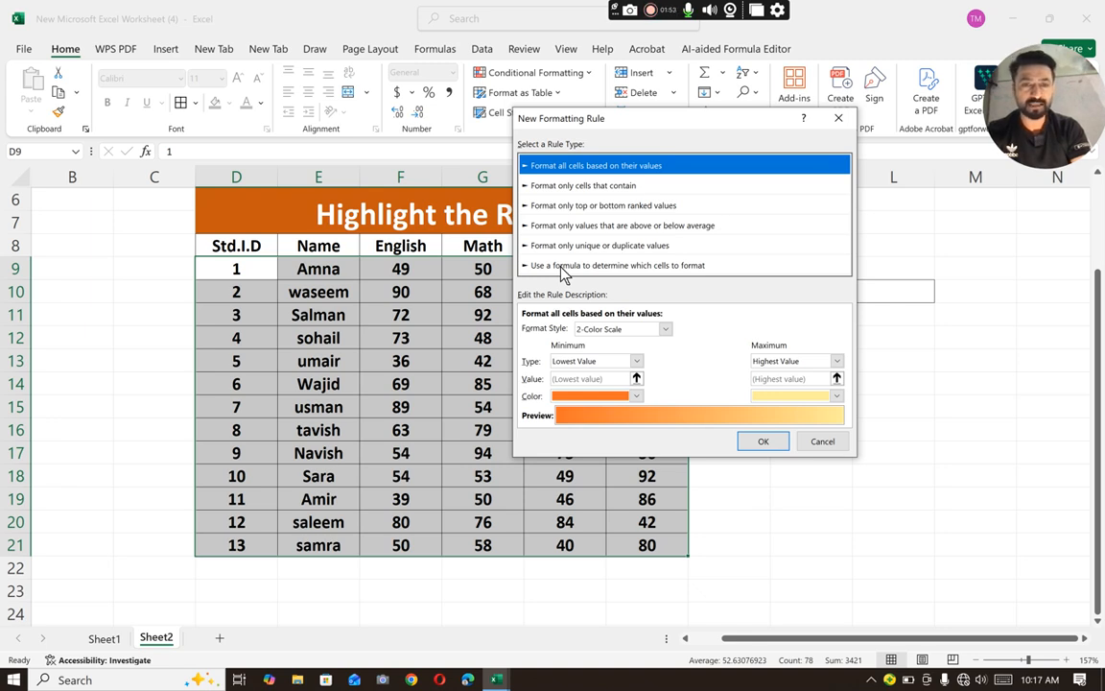
{"action": "left_click", "coordinate": [561, 267]}
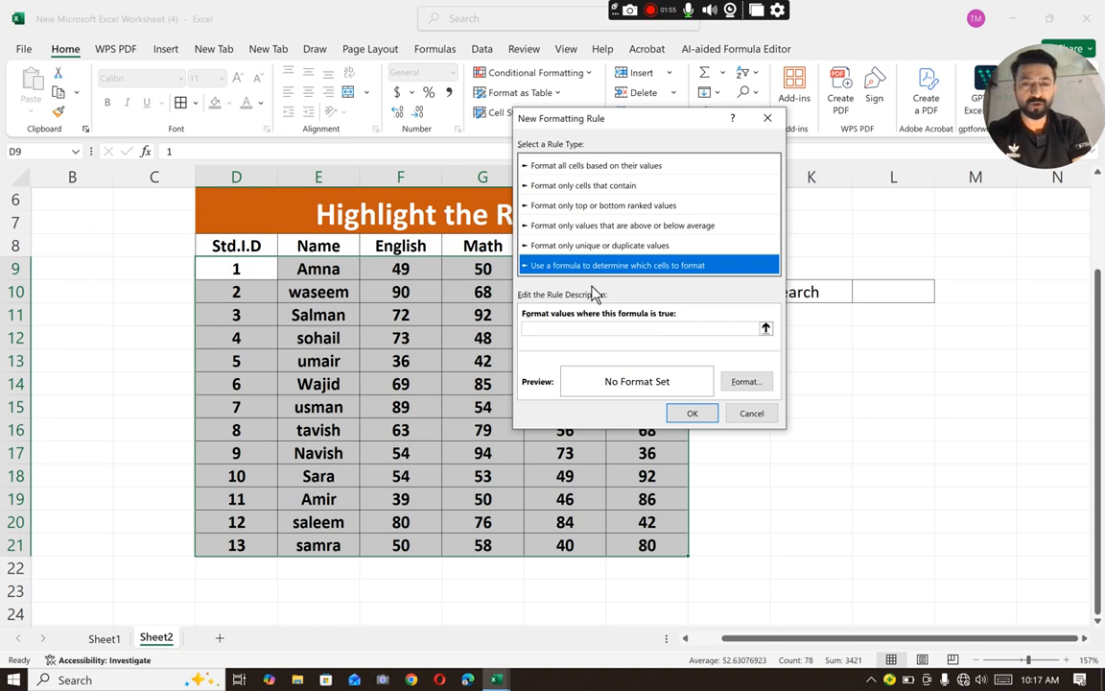
Enter the rule formula =$L$10=$D9 to compare the search cell with each row's student ID
{"action": "left_click", "coordinate": [583, 328]}
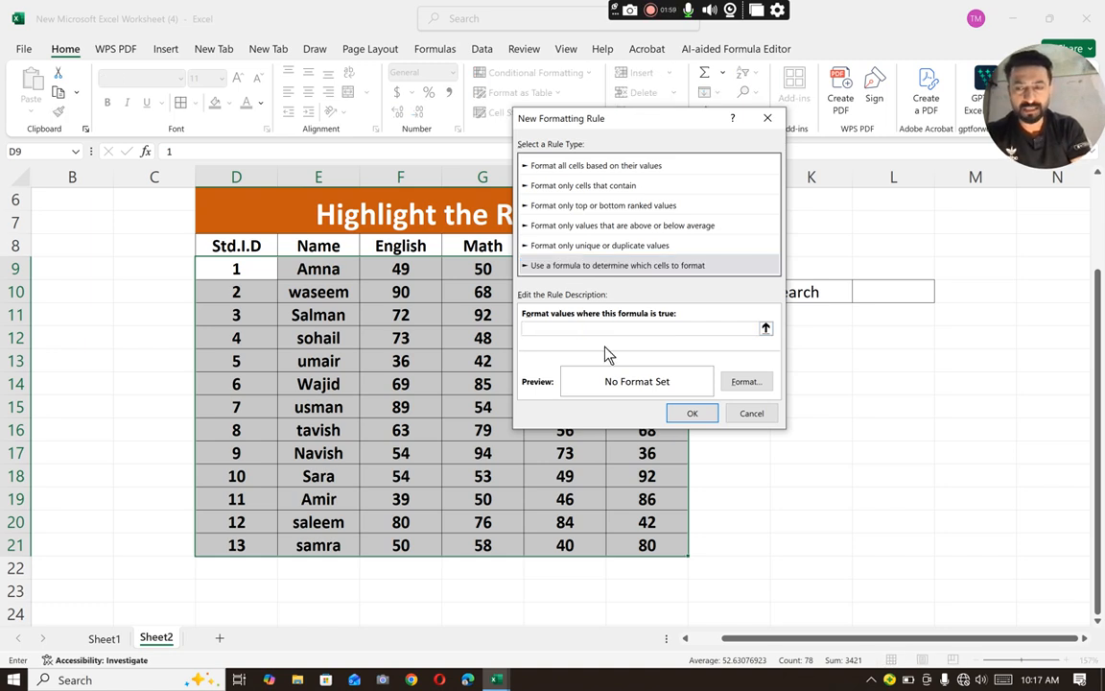
{"action": "left_click_drag", "start_coordinate": [626, 118], "coordinate": [420, 54]}
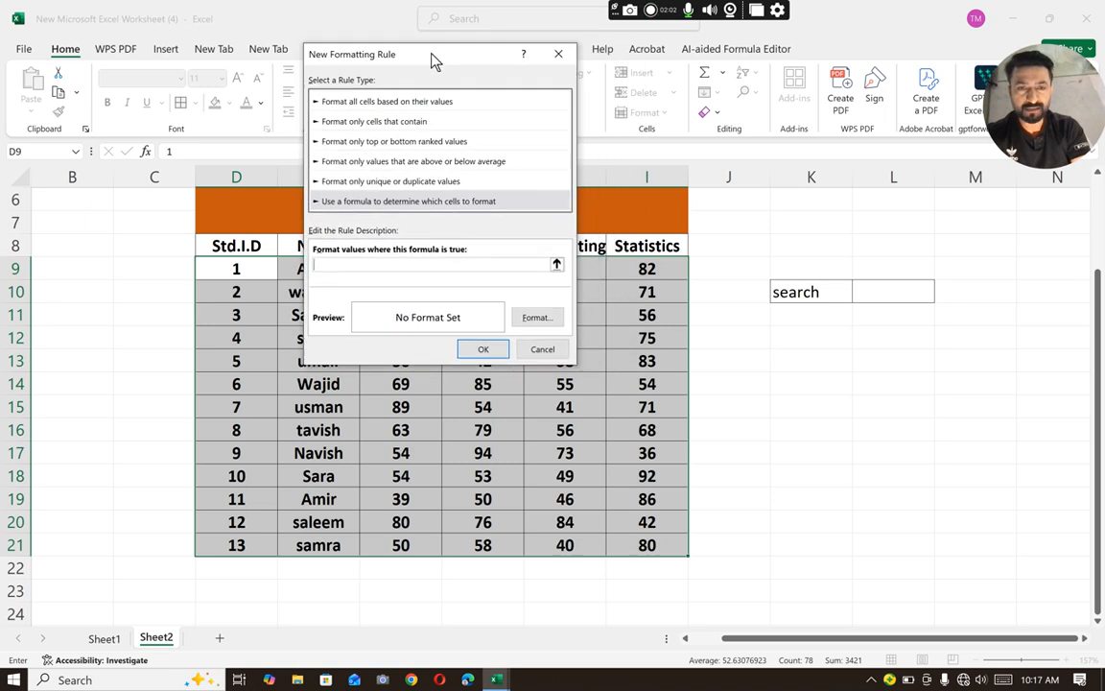
{"action": "left_click", "coordinate": [916, 290]}
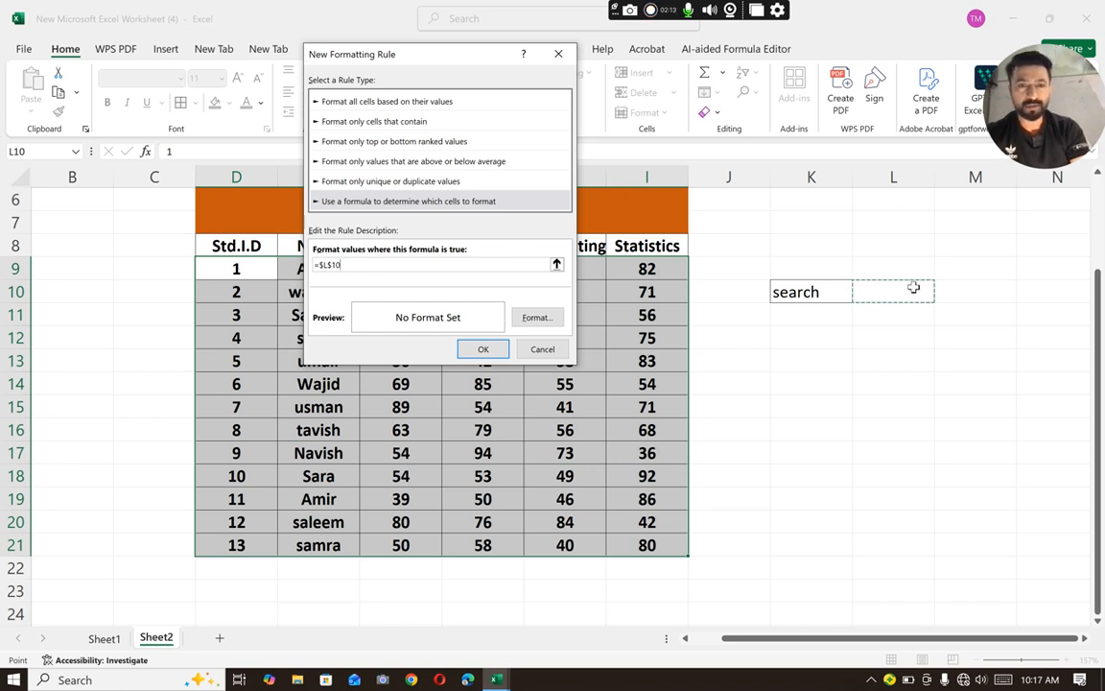
{"action": "left_click", "coordinate": [353, 267]}
{"action": "type", "text": "="}
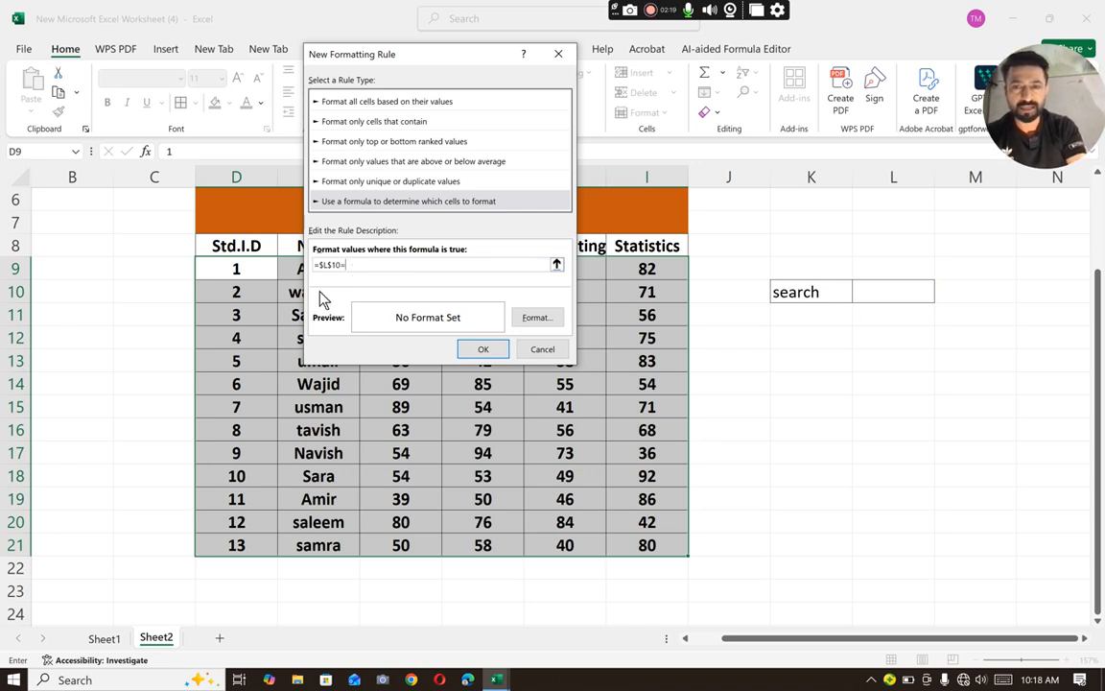
{"action": "left_click_drag", "start_coordinate": [418, 55], "coordinate": [614, 91]}
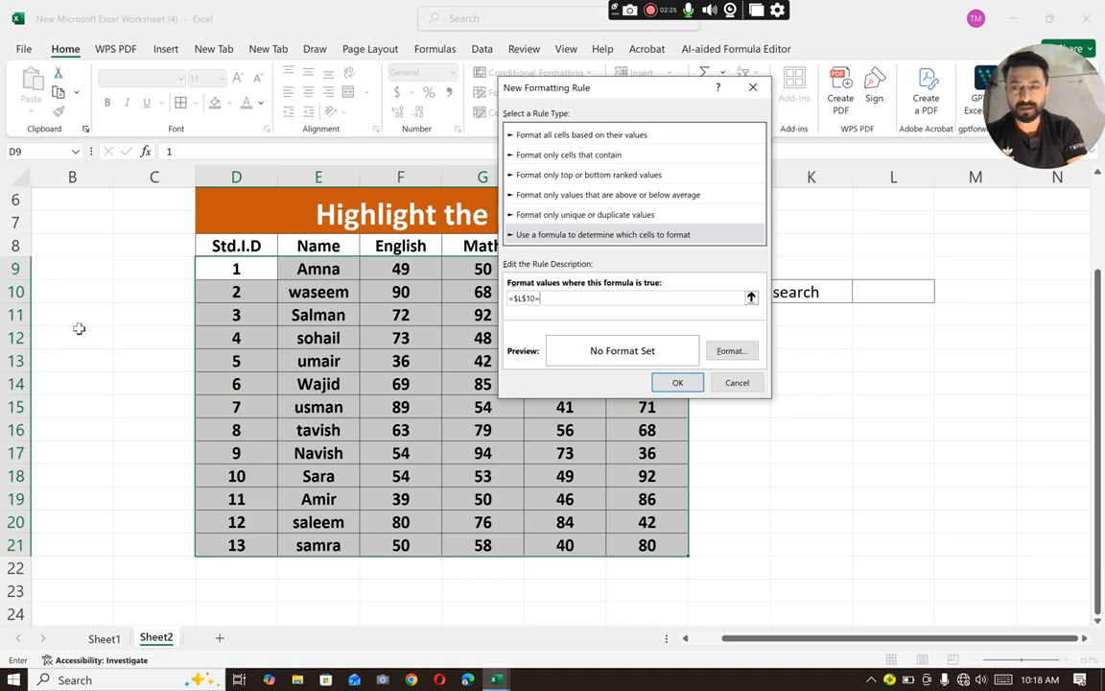
{"action": "left_click", "coordinate": [232, 271]}
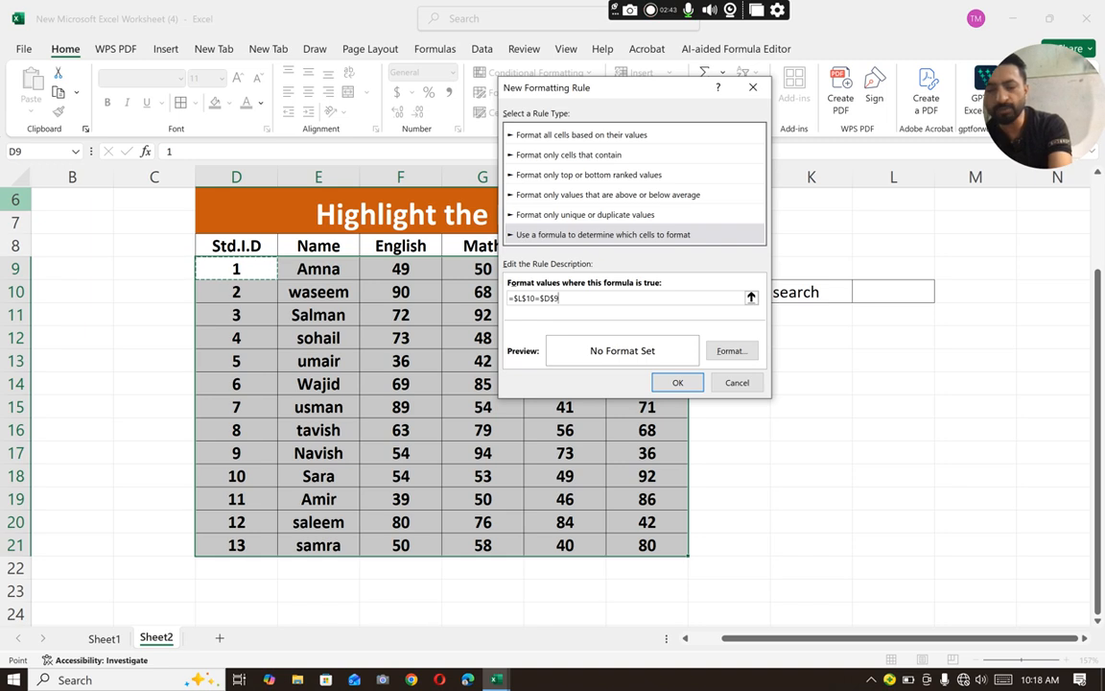
{"action": "key", "text": "F4"}
{"action": "key", "text": "F4"}
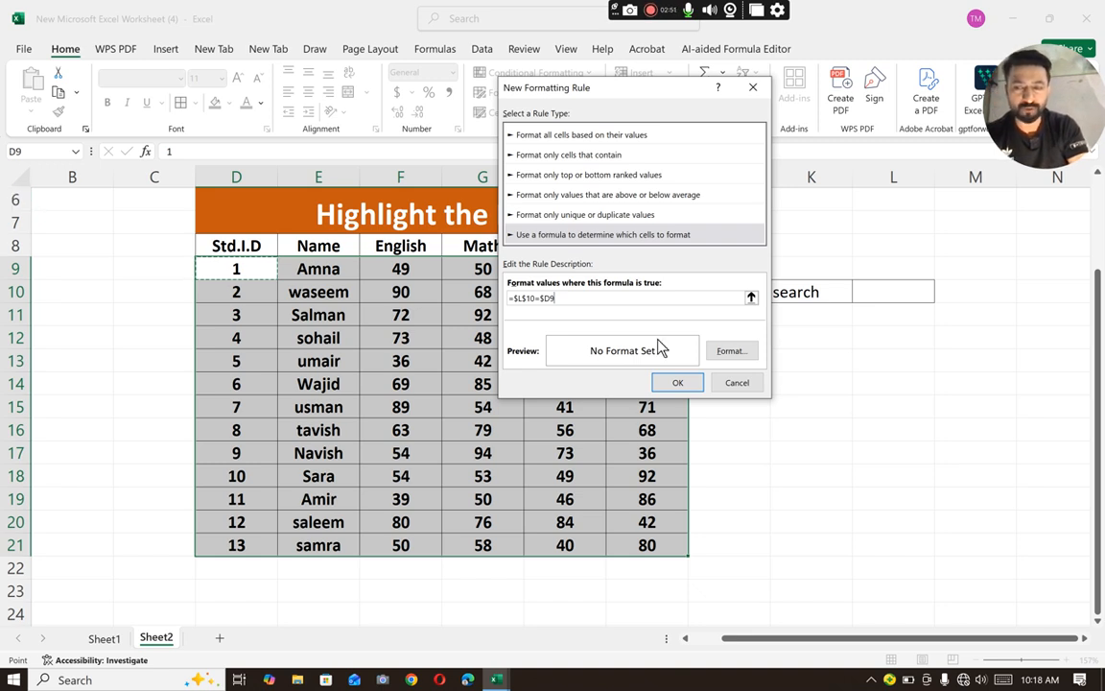
Set the formatting rule's background fill to the golden orange standard color and apply the rule to D9:I21
{"action": "left_click", "coordinate": [738, 351]}
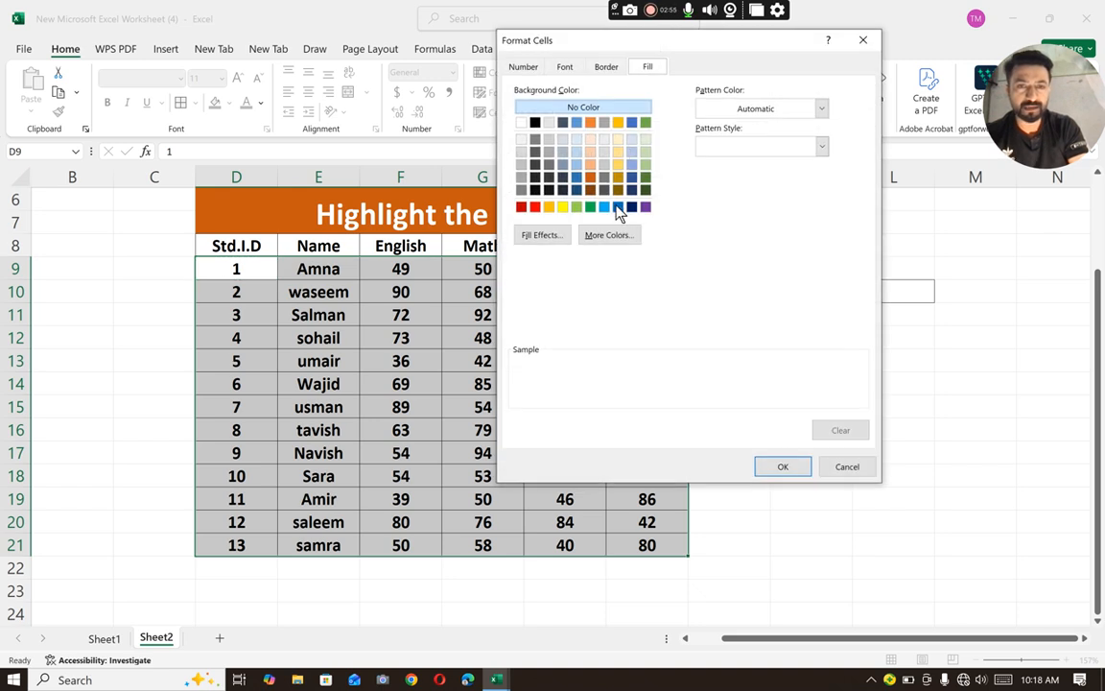
{"action": "left_click", "coordinate": [561, 207]}
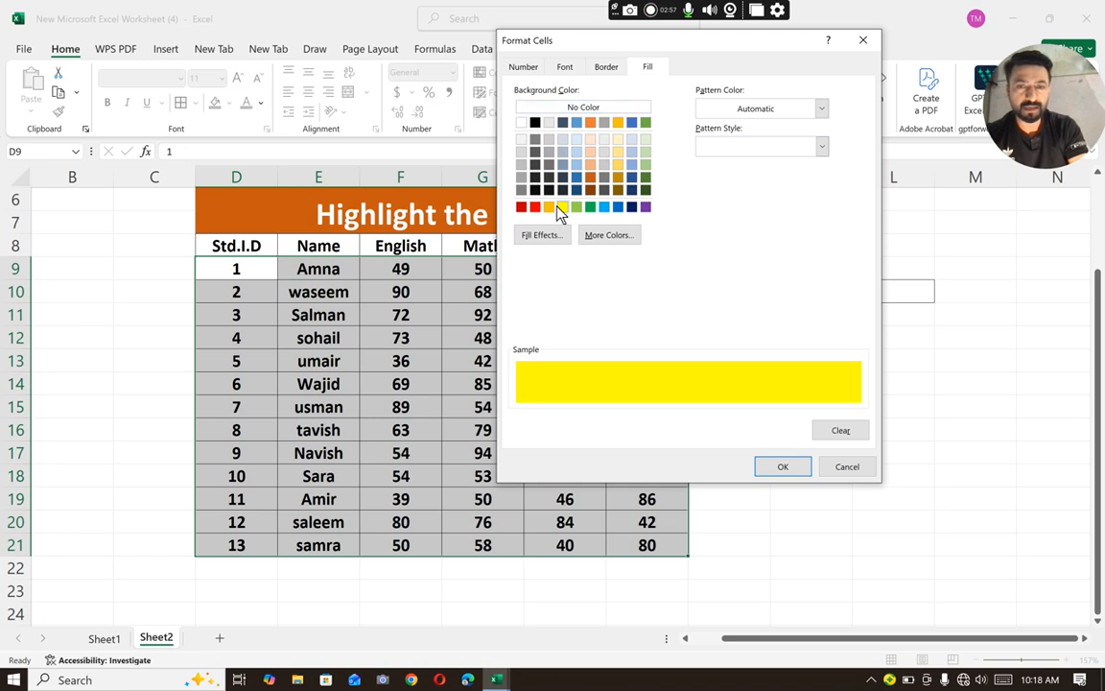
{"action": "left_click", "coordinate": [548, 207]}
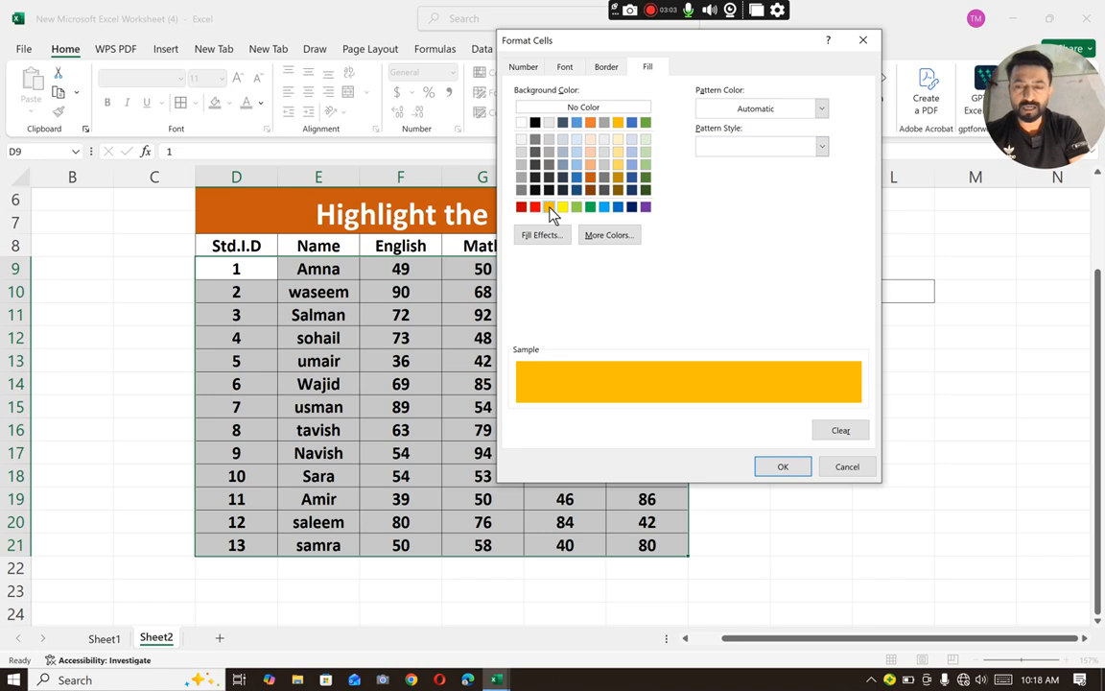
{"action": "left_click", "coordinate": [792, 470]}
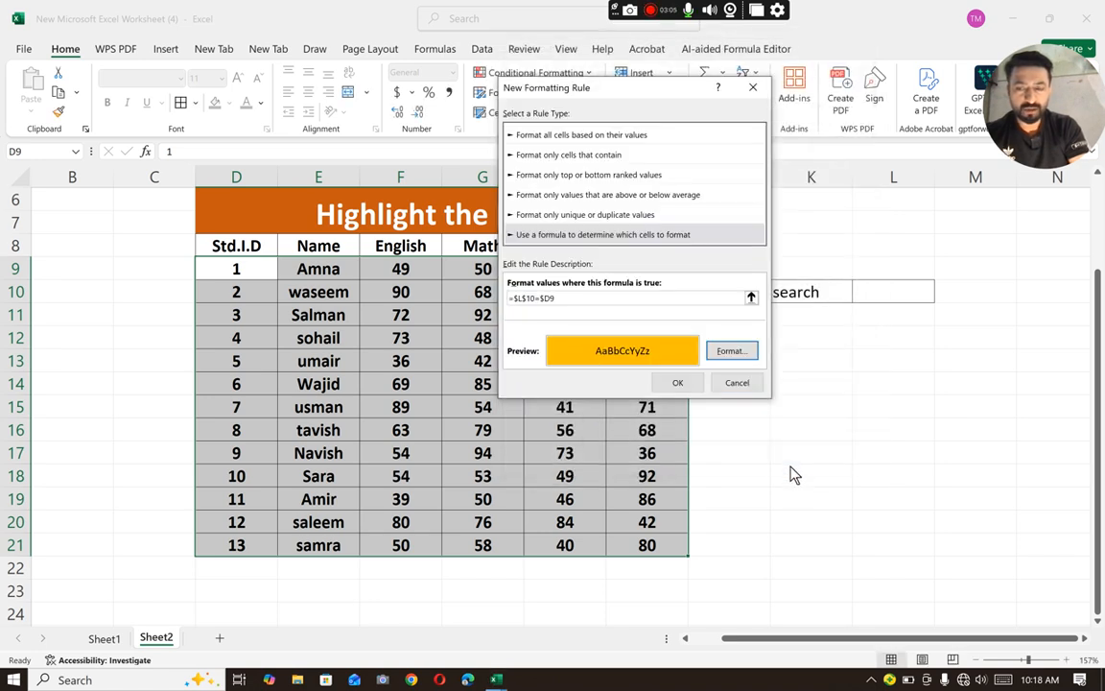
{"action": "left_click", "coordinate": [671, 382]}
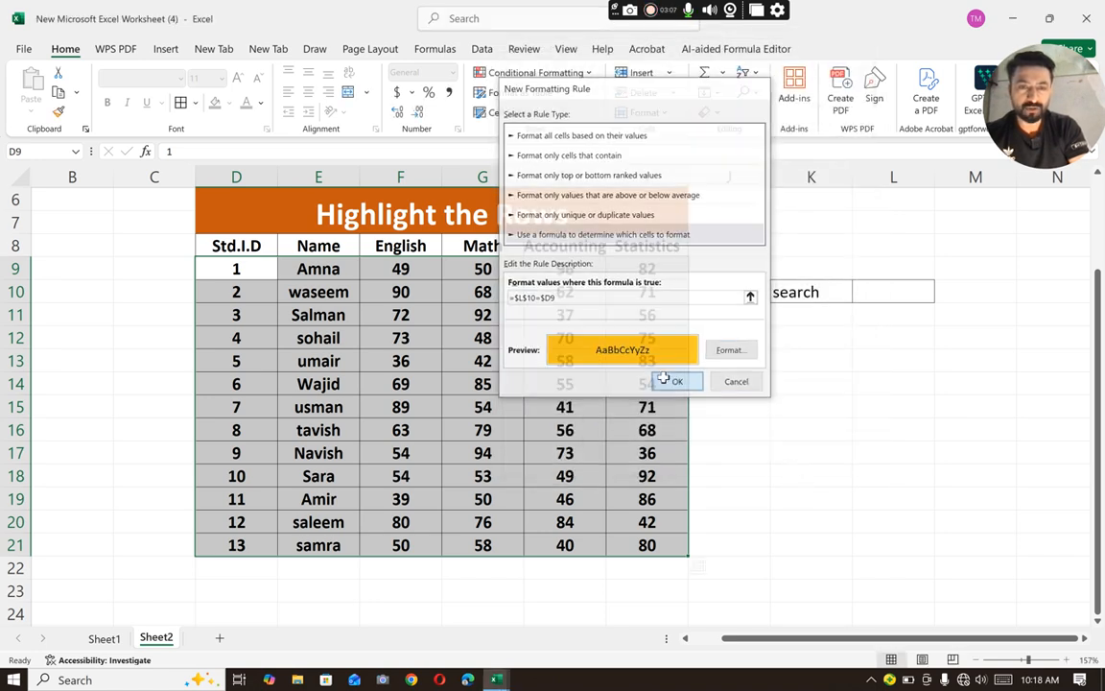
Test the row highlighting by entering student IDs 7, 8 and 1 one after another in search cell L10
{"action": "left_click", "coordinate": [880, 290]}
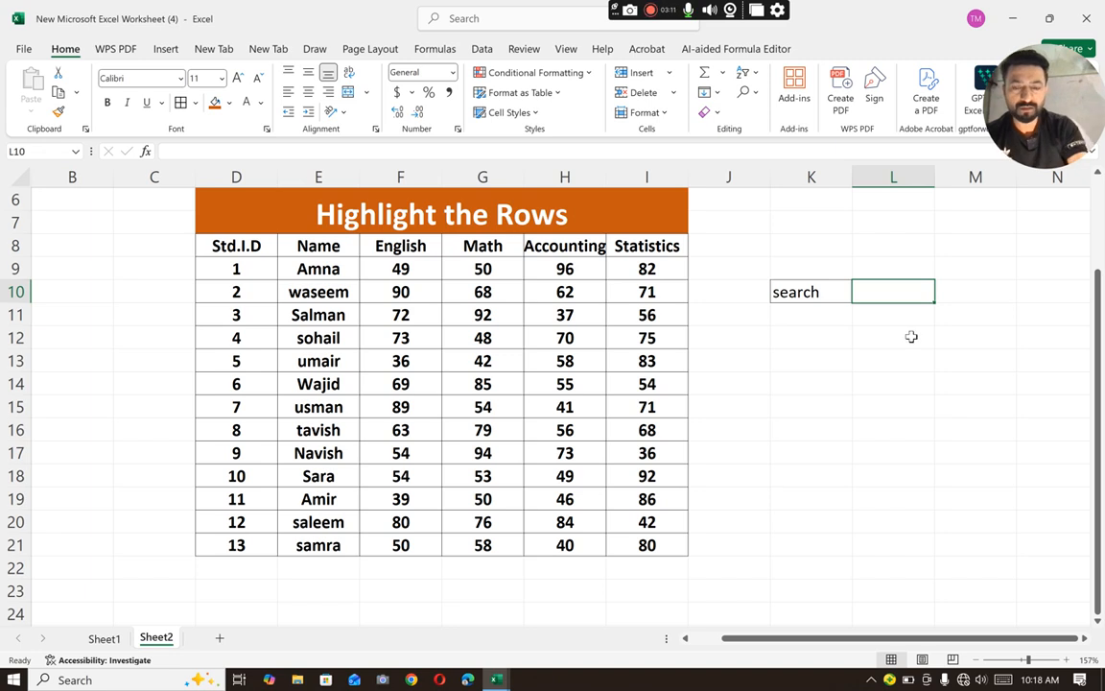
{"action": "type", "text": "7"}
{"action": "key", "text": "Return"}
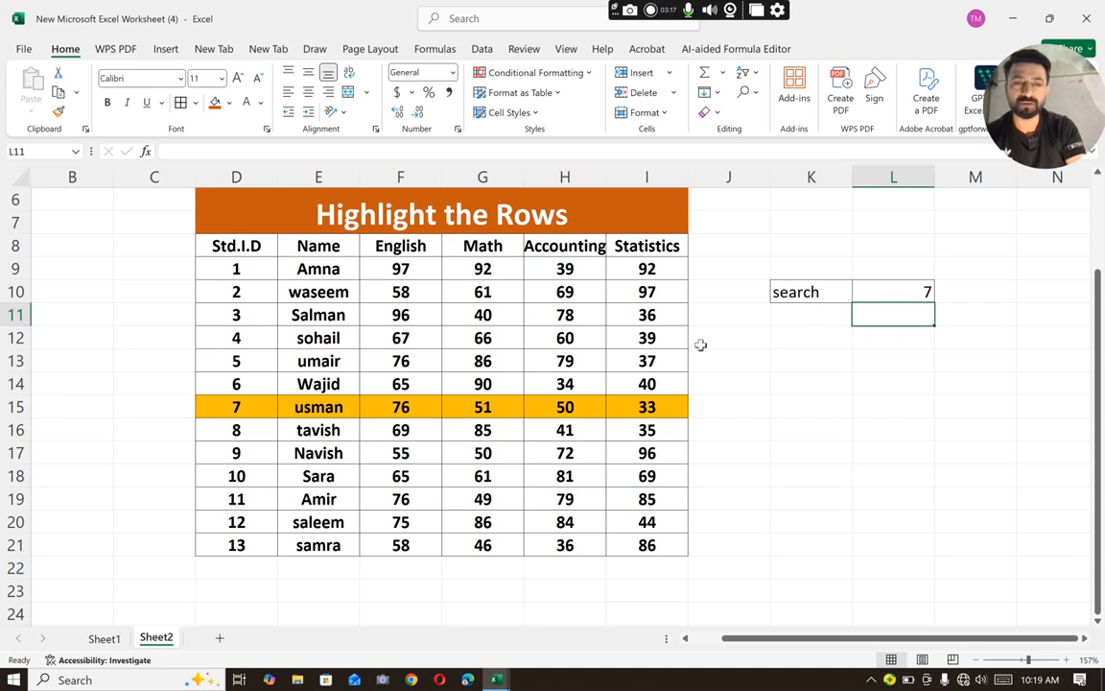
{"action": "left_click", "coordinate": [912, 293]}
{"action": "type", "text": "8"}
{"action": "key", "text": "Return"}
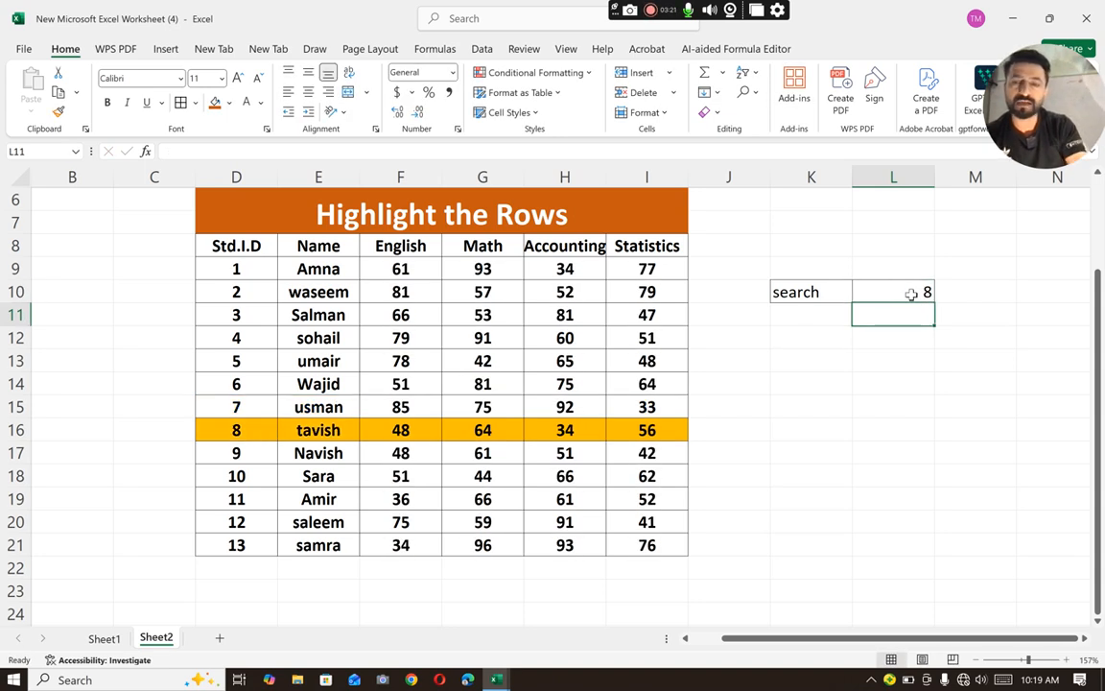
{"action": "left_click", "coordinate": [910, 291]}
{"action": "type", "text": "1"}
{"action": "key", "text": "Return"}
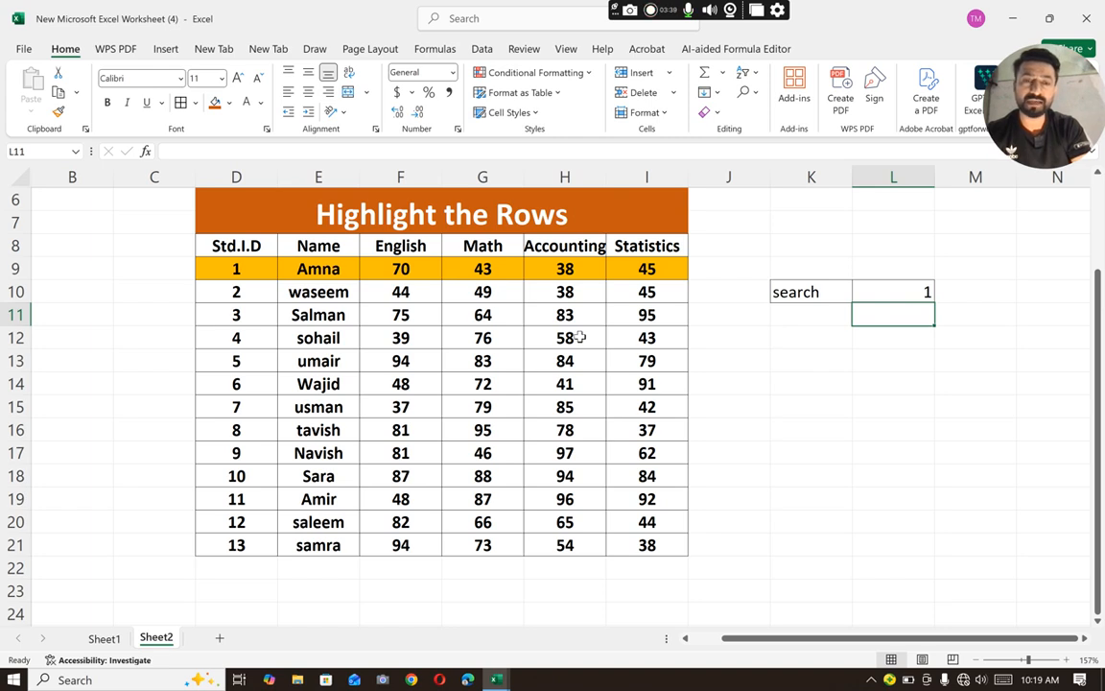
Look through the student IDs in the Std.I.D column, down to row 21 and back up to row 10
{"action": "key", "text": "Down"}
{"action": "key", "text": "Down"}
{"action": "key", "text": "Down"}
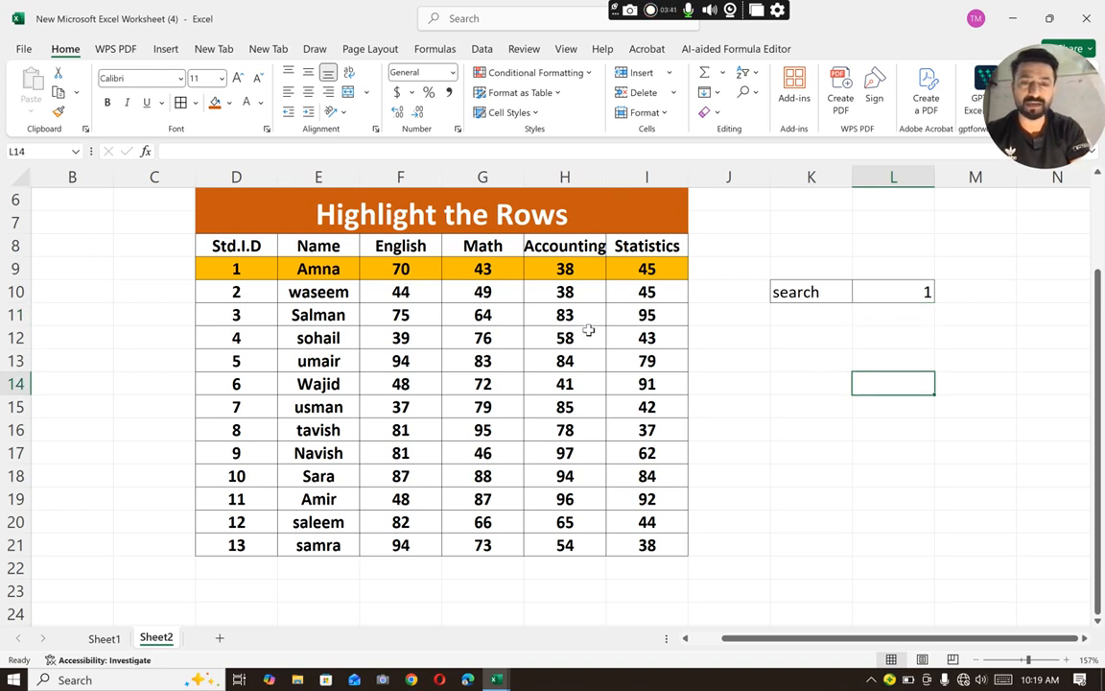
{"action": "left_click", "coordinate": [590, 332]}
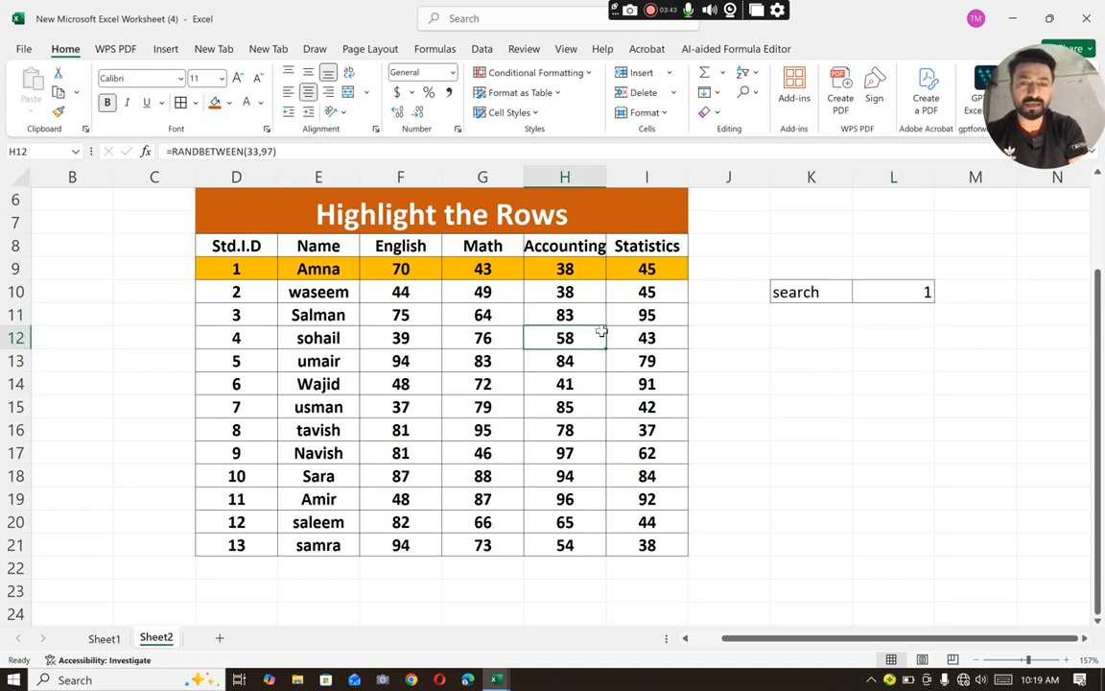
{"action": "left_click", "coordinate": [261, 283]}
{"action": "key", "text": "Down"}
{"action": "key", "text": "Down"}
{"action": "key", "text": "Down"}
{"action": "key", "text": "Down"}
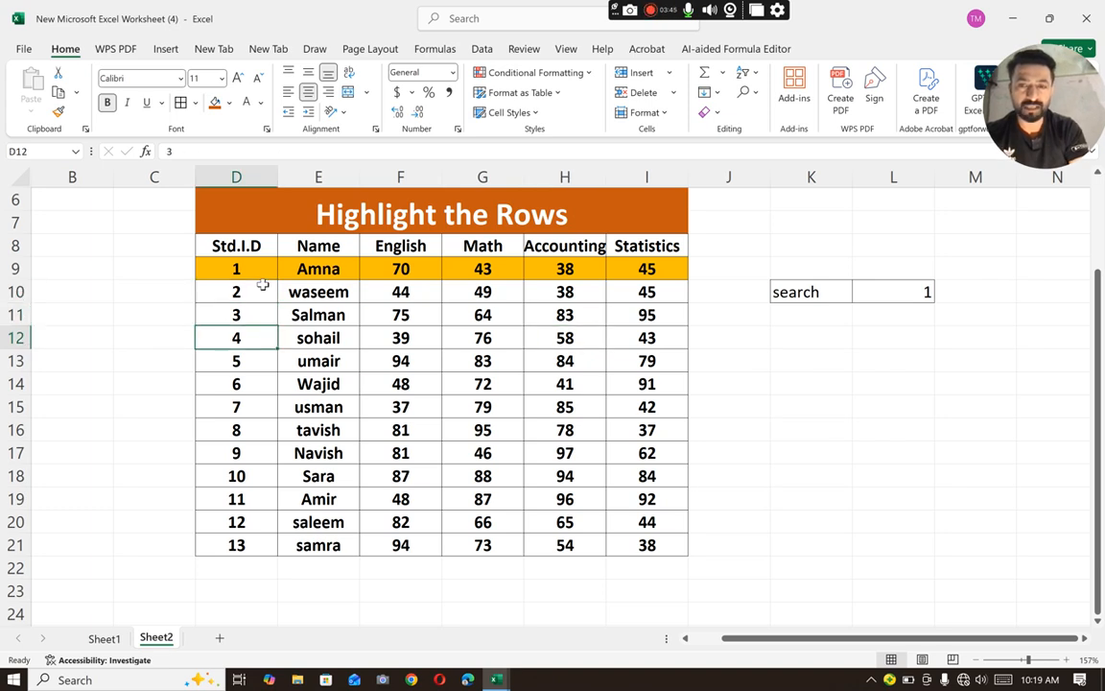
{"action": "key", "text": "Down"}
{"action": "key", "text": "Down"}
{"action": "key", "text": "Down"}
{"action": "key", "text": "Down"}
{"action": "key", "text": "Down"}
{"action": "key", "text": "Down"}
{"action": "key", "text": "Down"}
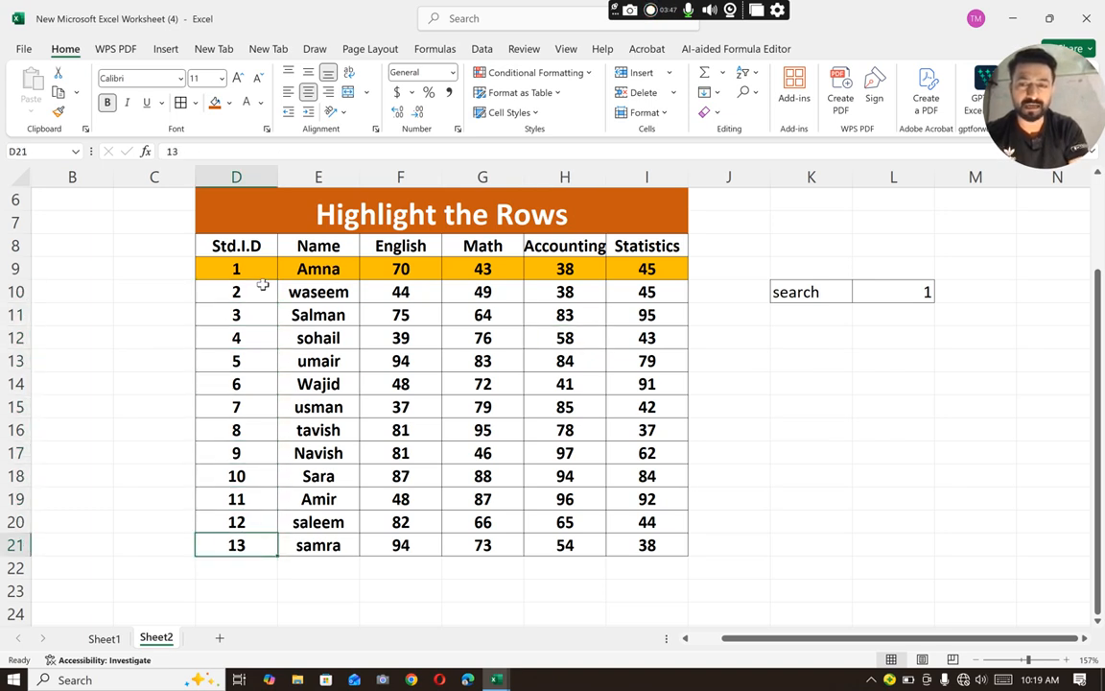
{"action": "key", "text": "Up"}
{"action": "key", "text": "Up"}
{"action": "key", "text": "Up"}
{"action": "key", "text": "Up"}
{"action": "key", "text": "Up"}
{"action": "key", "text": "Up"}
{"action": "key", "text": "Up"}
{"action": "key", "text": "Up"}
{"action": "key", "text": "Up"}
{"action": "key", "text": "Up"}
{"action": "key", "text": "Up"}
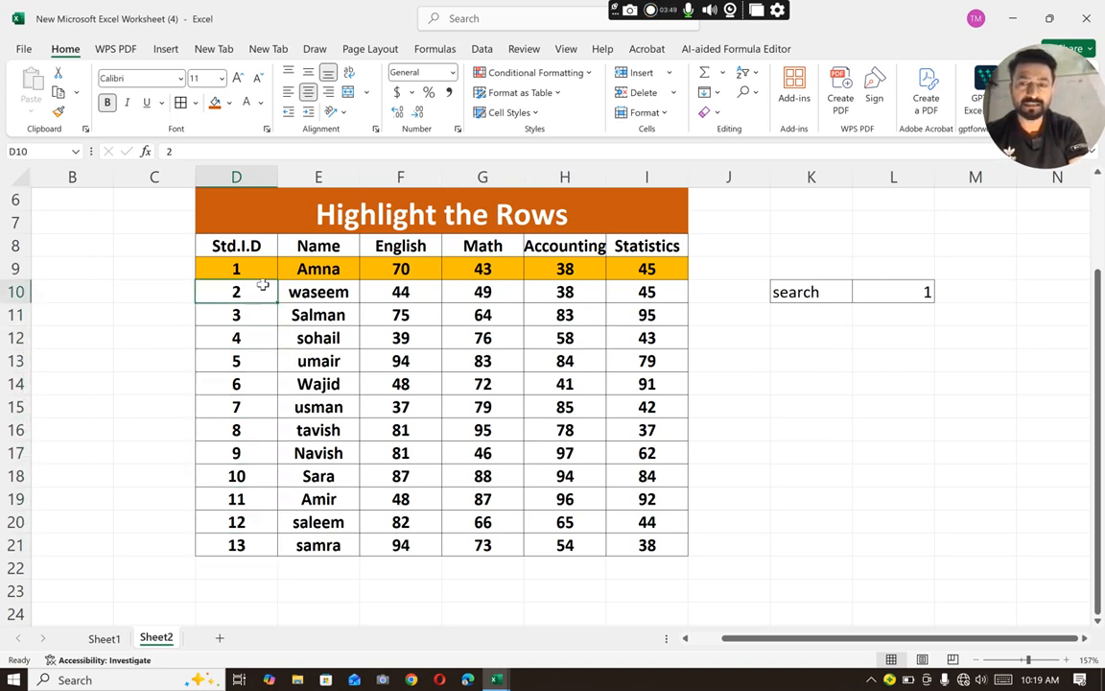
Enter student ID 6 in search cell L10 and reselect that cell
{"action": "left_click", "coordinate": [888, 290]}
{"action": "type", "text": "6"}
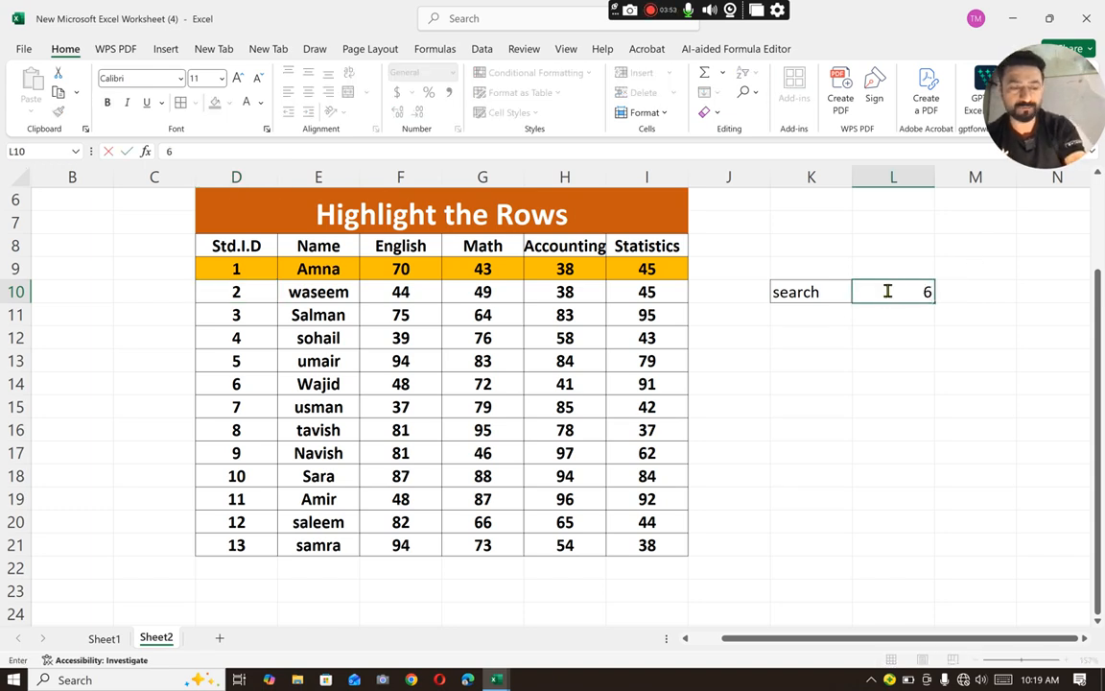
{"action": "key", "text": "Return"}
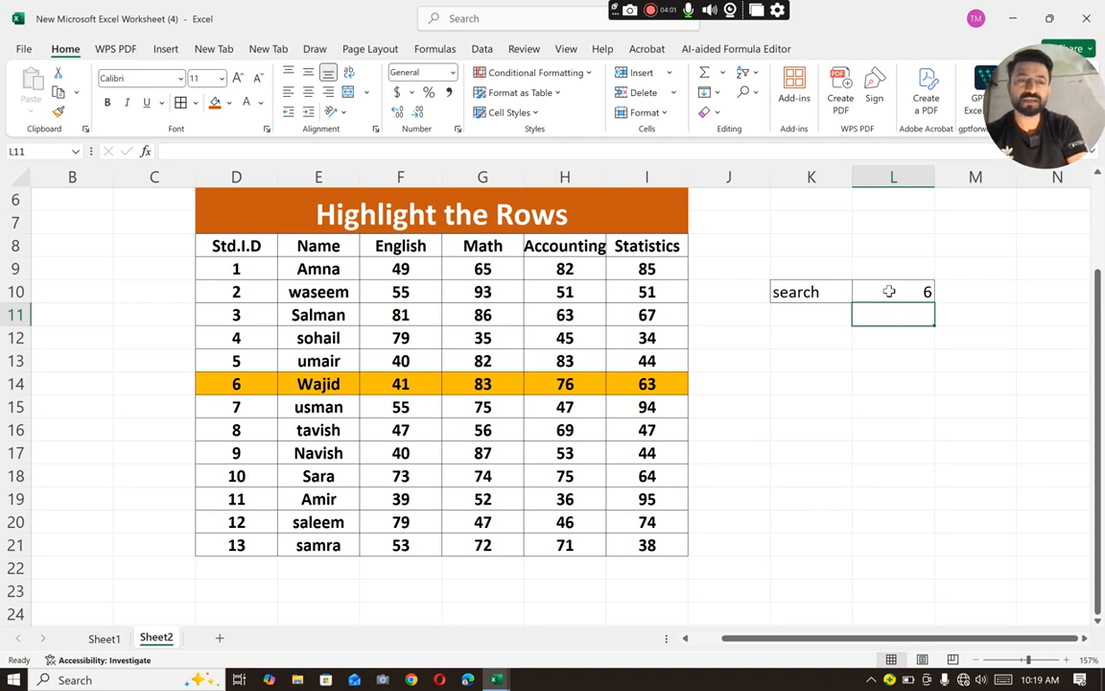
{"action": "left_click", "coordinate": [889, 291]}
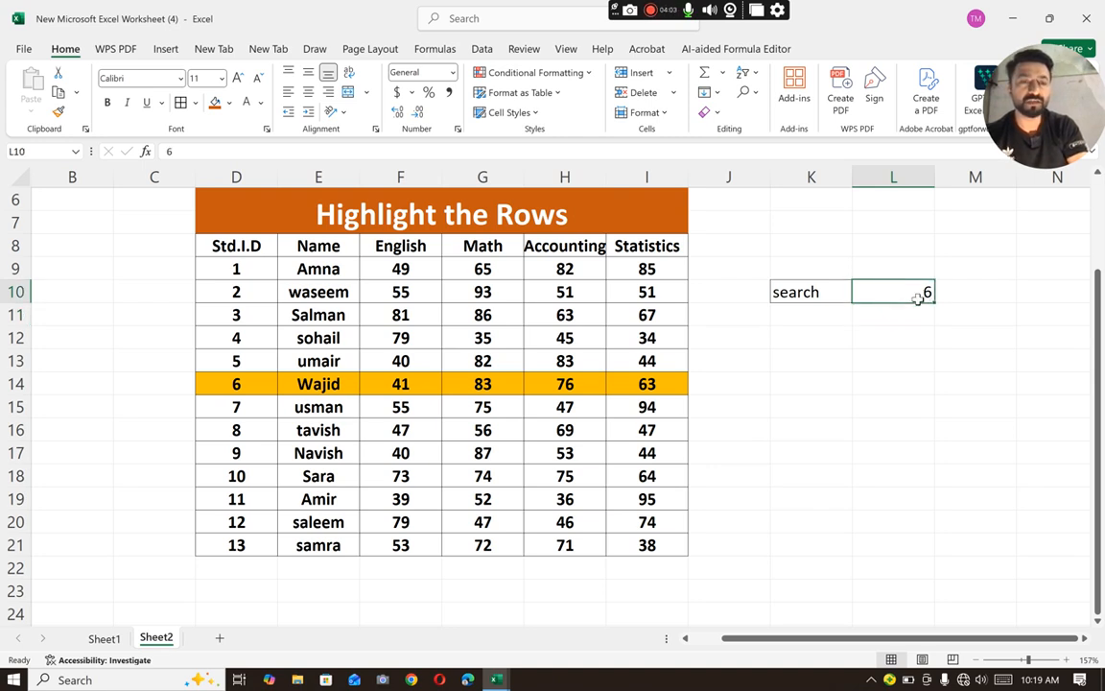